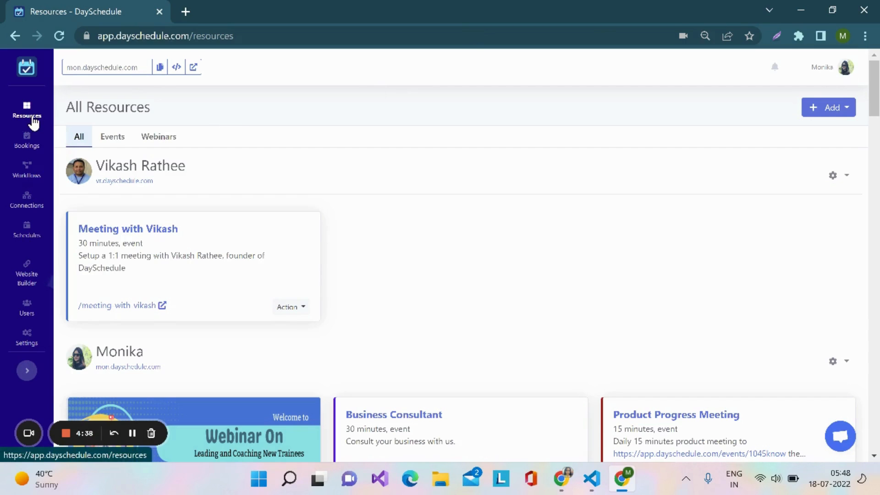
# Show the webinar resources and start creating a new webinar
pyautogui.click(162, 140)
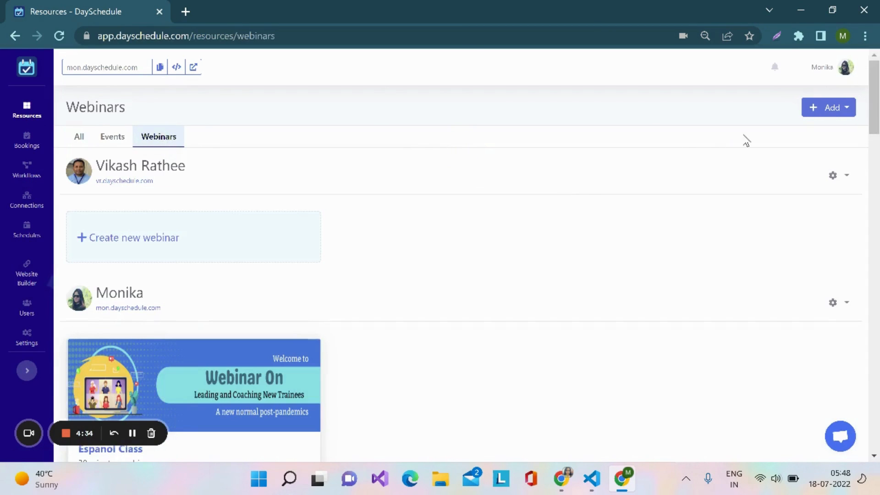
pyautogui.click(848, 110)
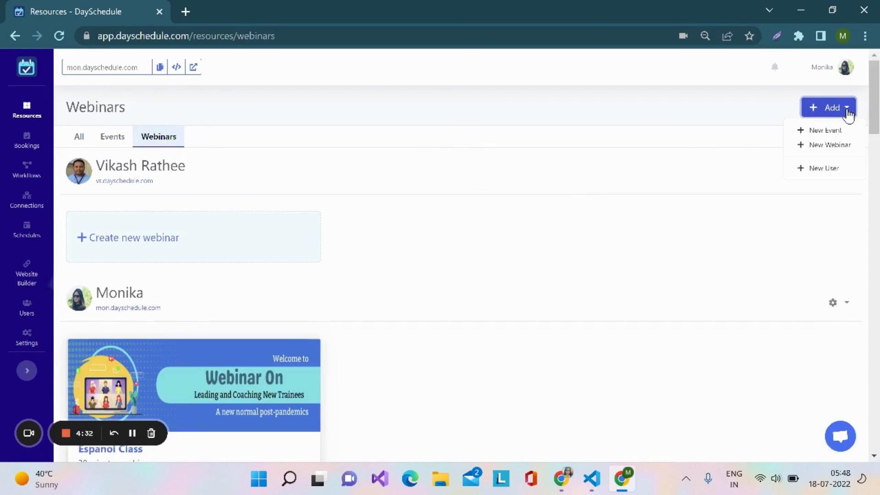
pyautogui.click(821, 146)
# Name the webinar "How to engage kids at home?"
pyautogui.scroll(-4, 603, 284)
pyautogui.scroll(3, 603, 286)
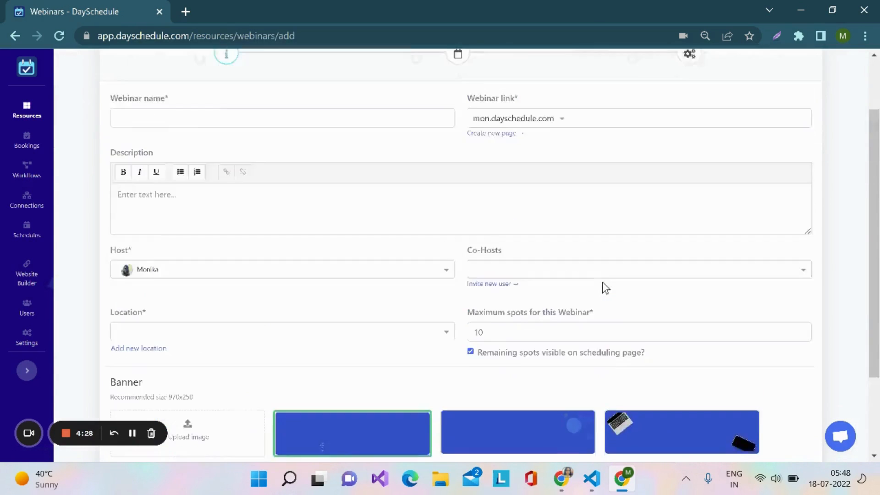
pyautogui.click(361, 159)
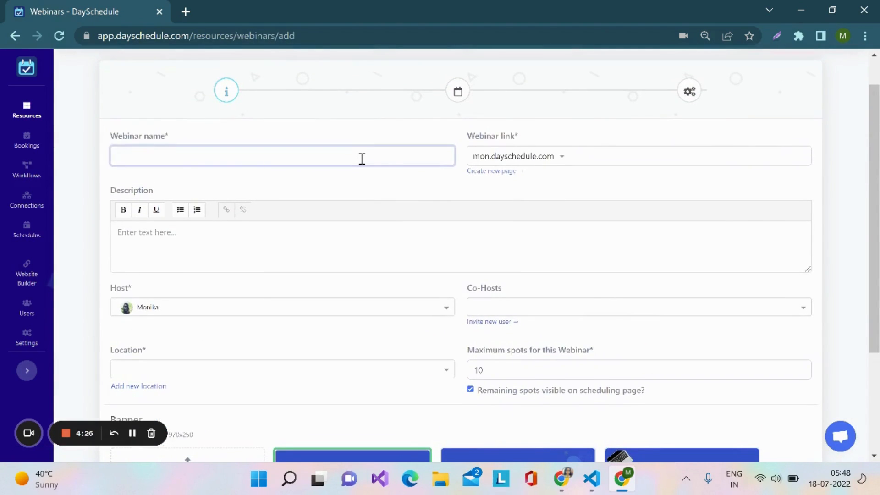
pyautogui.write('H')
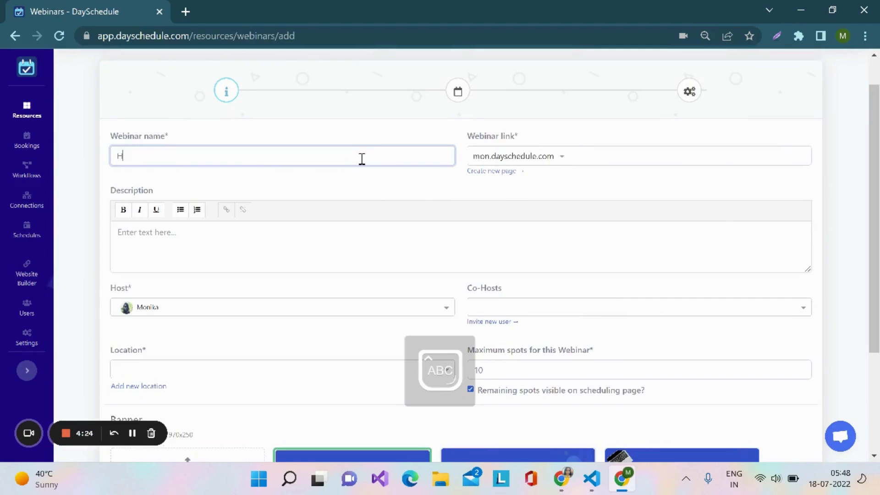
pyautogui.write('ow to e')
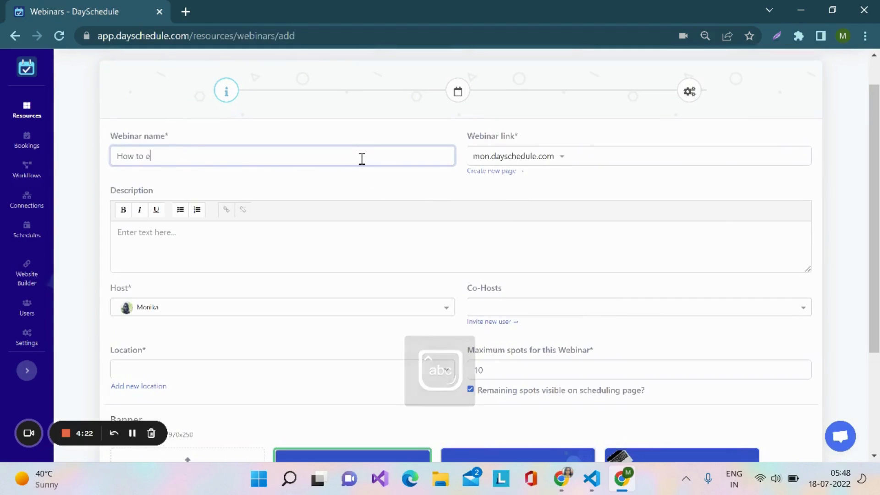
pyautogui.write('ngage kid')
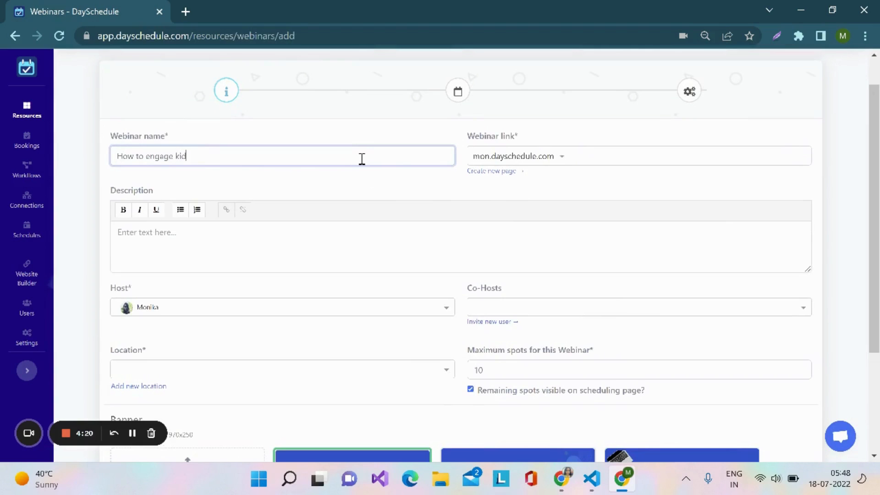
pyautogui.write('s at home?')
# Enter the webinar description "Come and join our free webinar to engage kids at home."
pyautogui.click(260, 235)
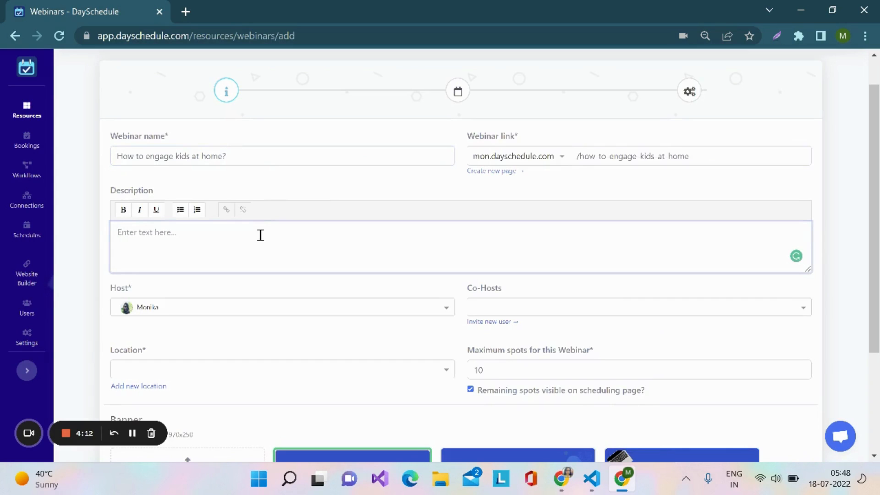
pyautogui.write('C')
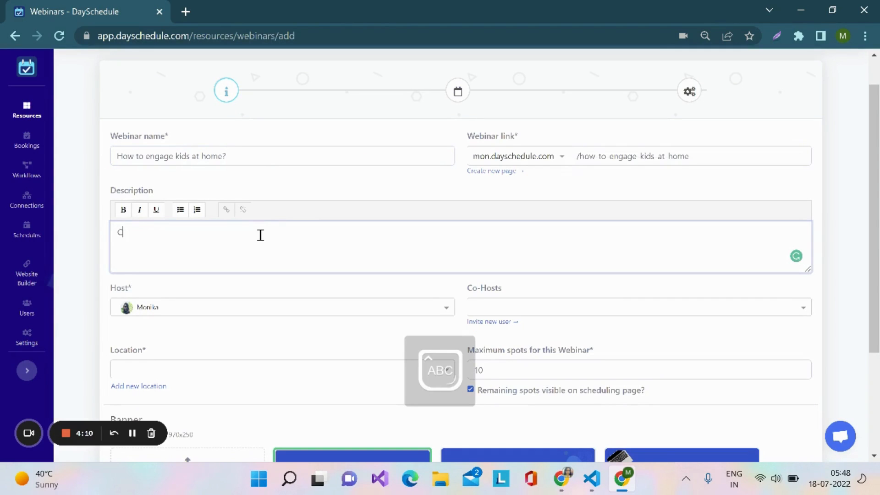
pyautogui.write('ome and ')
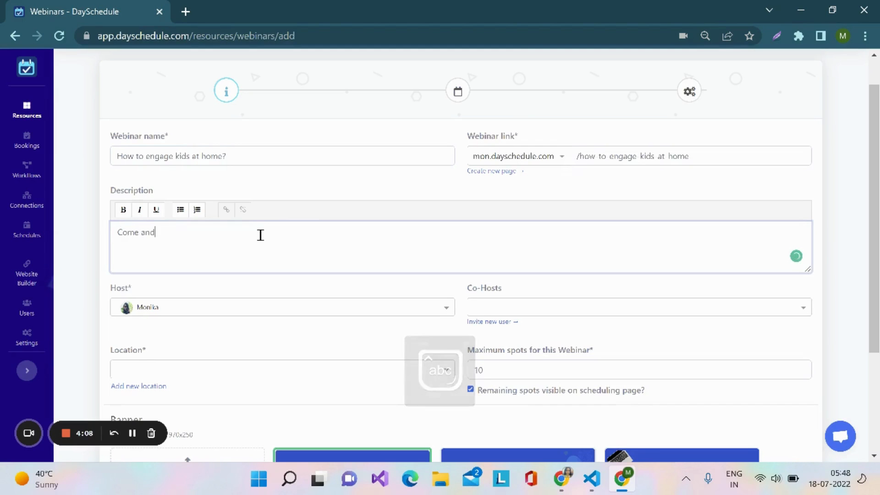
pyautogui.write('join ')
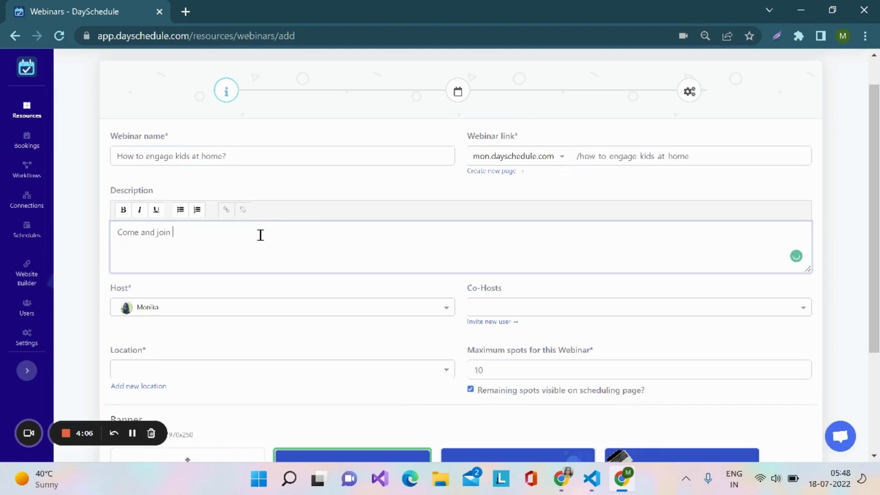
pyautogui.write('our free webinar to engage kids at h')
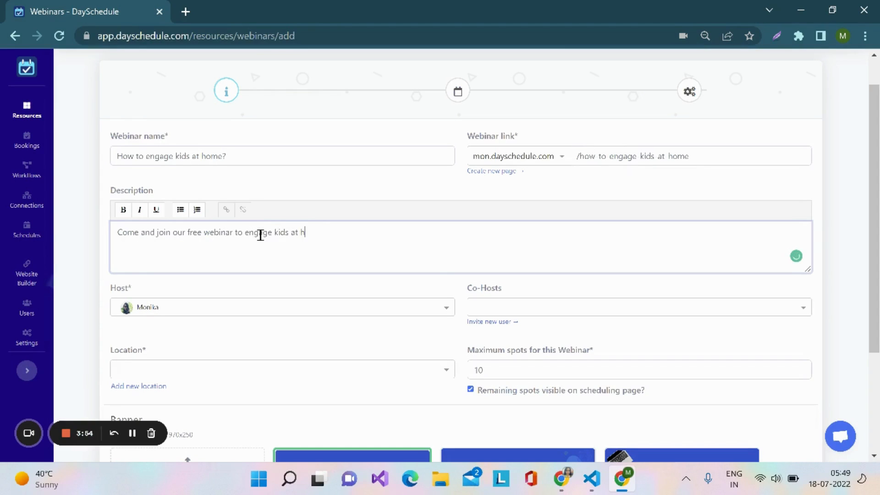
pyautogui.write('ome')
# Review the available hosts and add the third listed user as the webinar's co-host
pyautogui.scroll(-1, 260, 236)
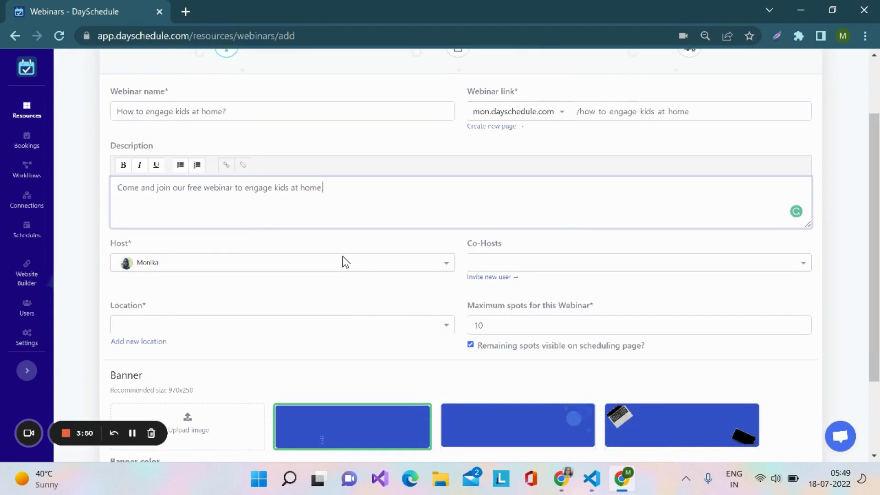
pyautogui.click(444, 265)
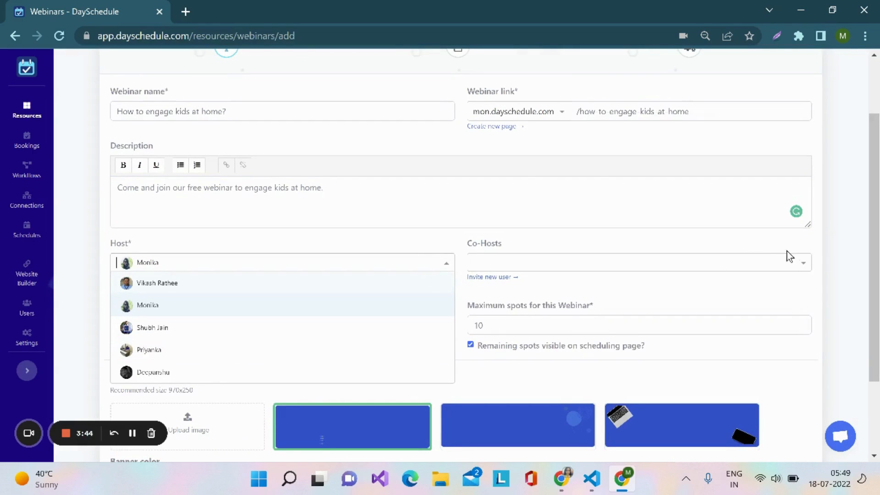
pyautogui.click(805, 268)
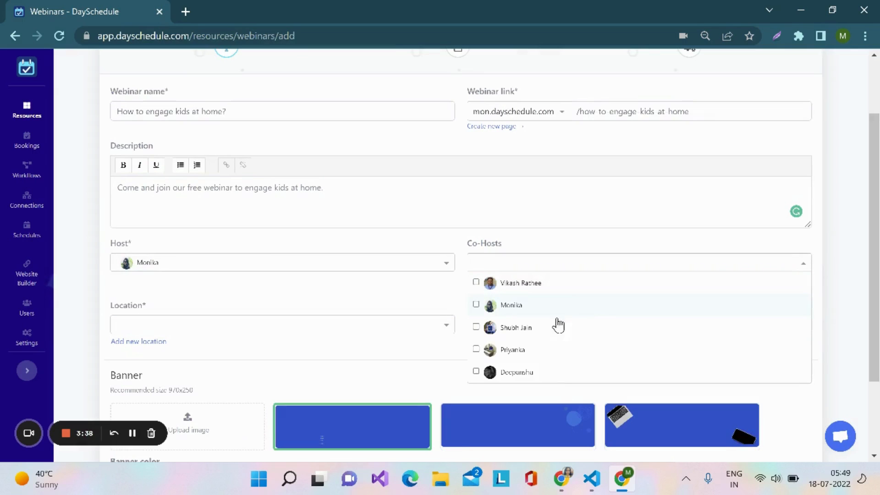
pyautogui.click(534, 333)
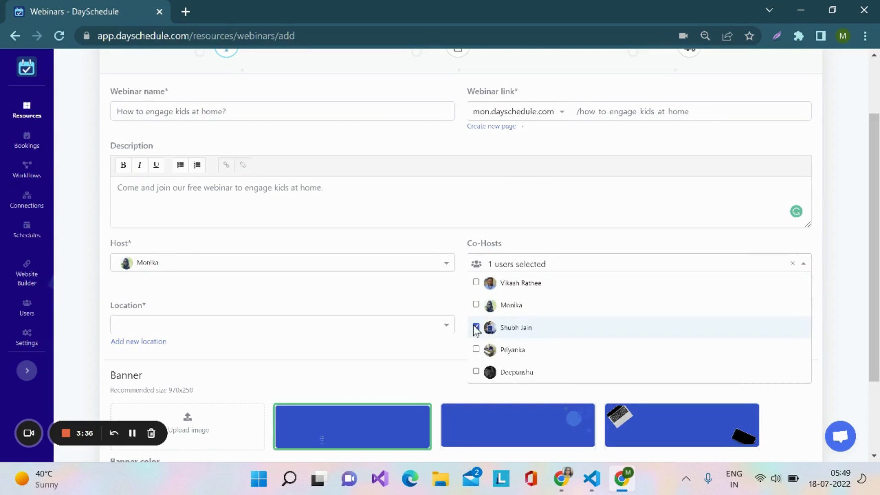
# Select Google Meet as the webinar's location
pyautogui.click(444, 332)
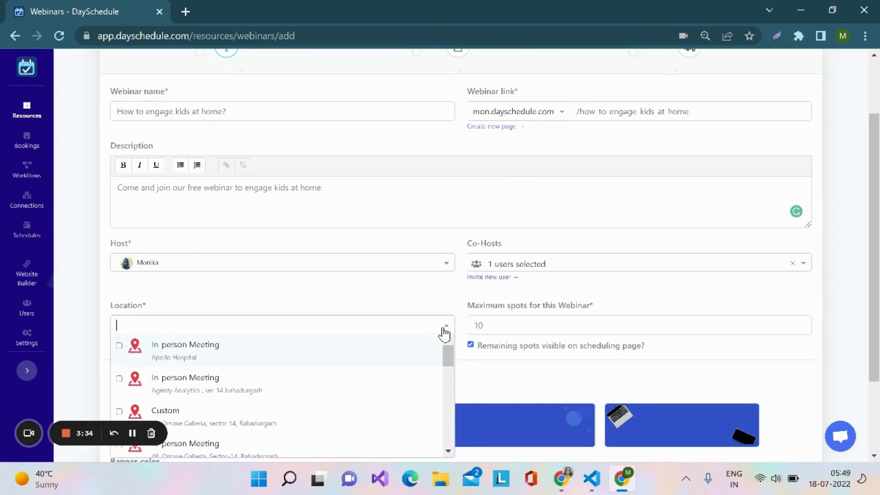
pyautogui.scroll(-3, 374, 336)
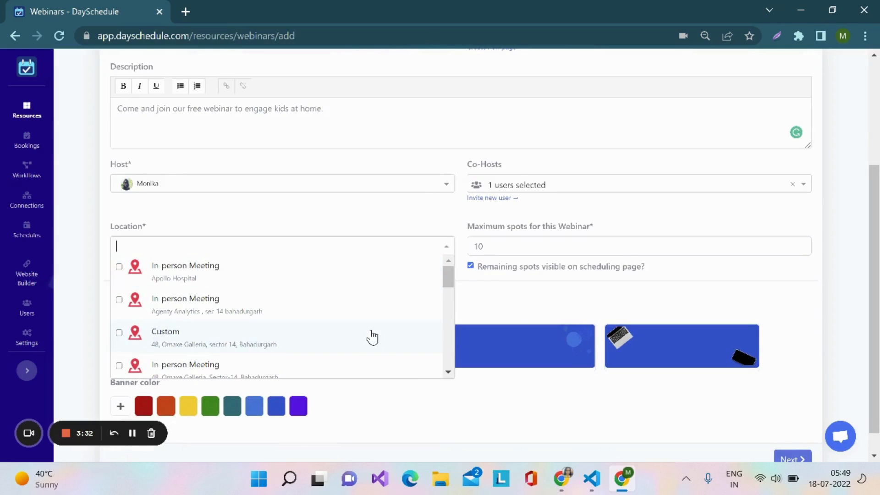
pyautogui.scroll(-5, 372, 337)
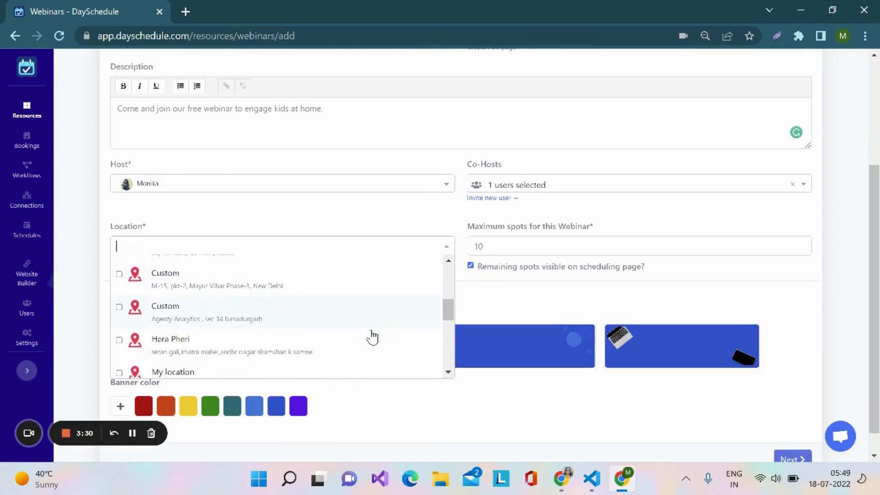
pyautogui.scroll(-2, 372, 337)
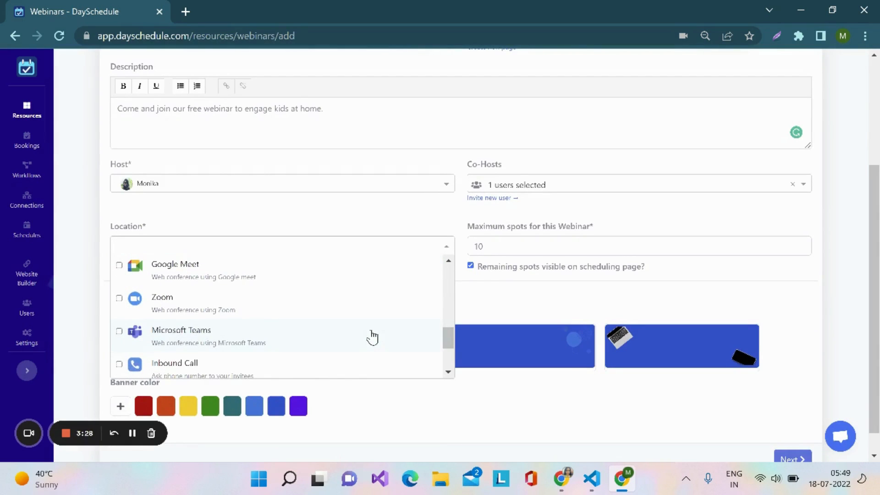
pyautogui.scroll(-2, 372, 337)
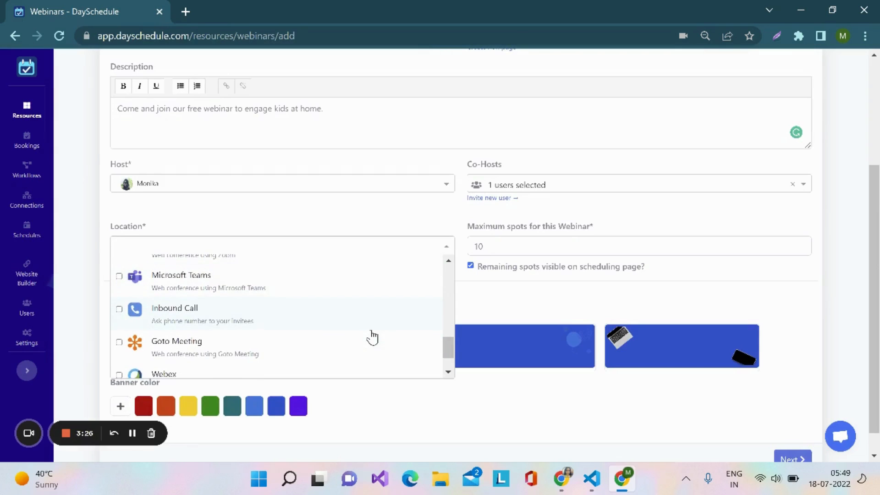
pyautogui.scroll(3, 372, 337)
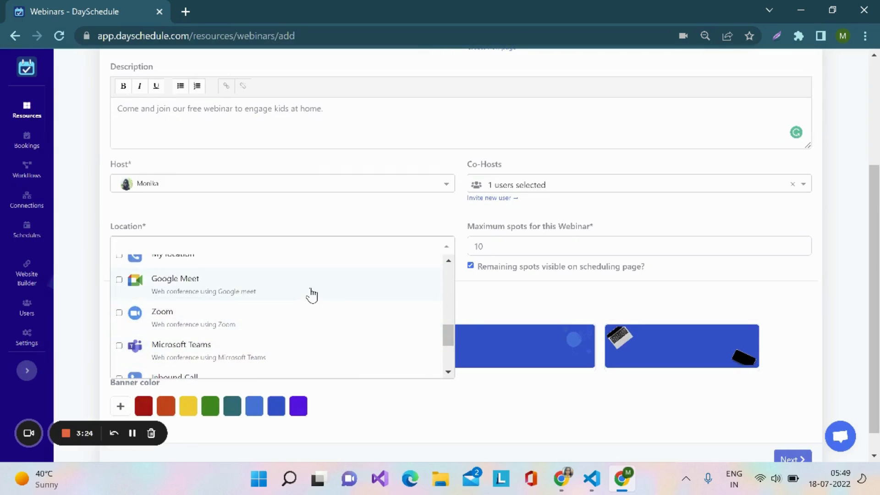
pyautogui.click(312, 294)
# Set the maximum spots for the webinar to 20
pyautogui.click(514, 246)
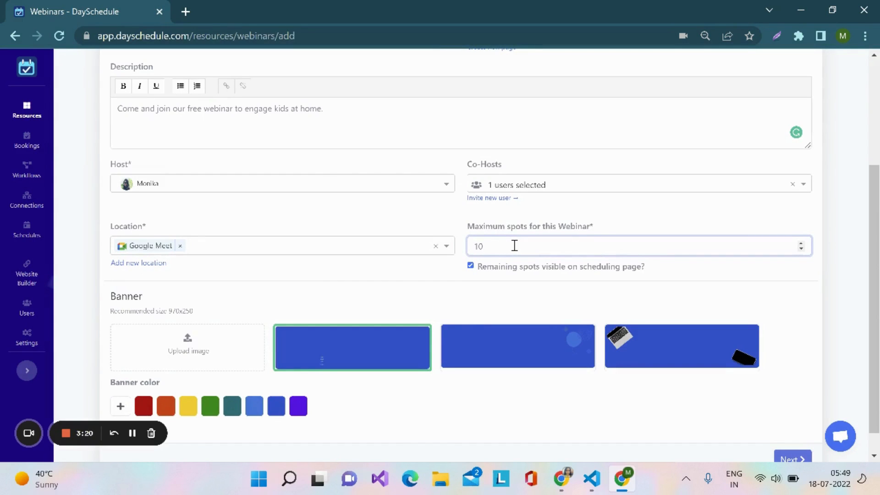
pyautogui.press('BackSpace')
pyautogui.write('20')
# Choose the preset banner with the laptop and phone and set the banner color to green
pyautogui.scroll(-1, 272, 278)
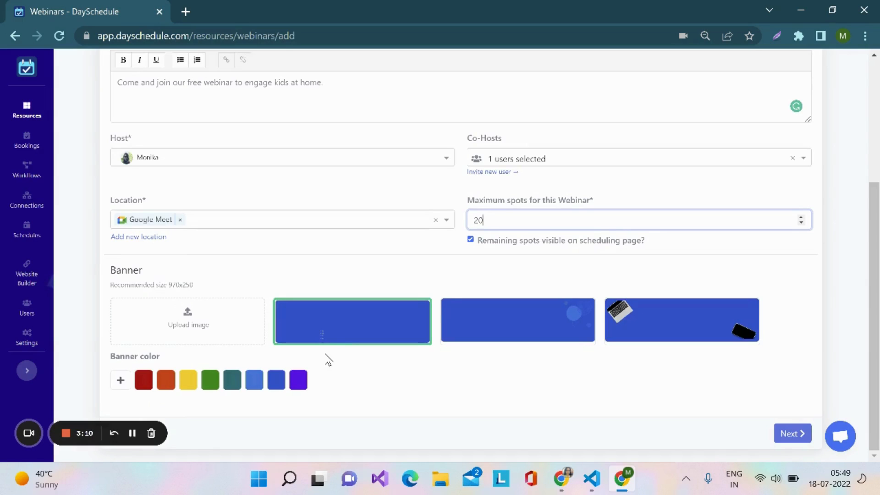
pyautogui.click(490, 325)
pyautogui.click(646, 335)
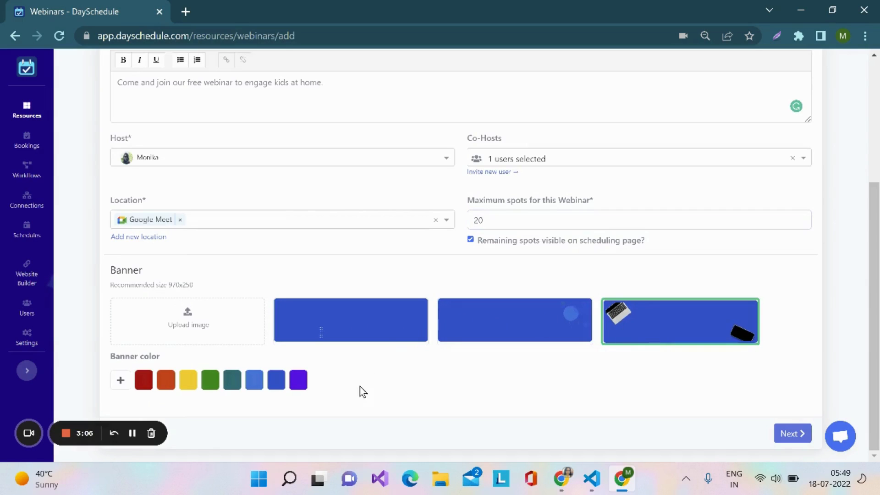
pyautogui.click(209, 384)
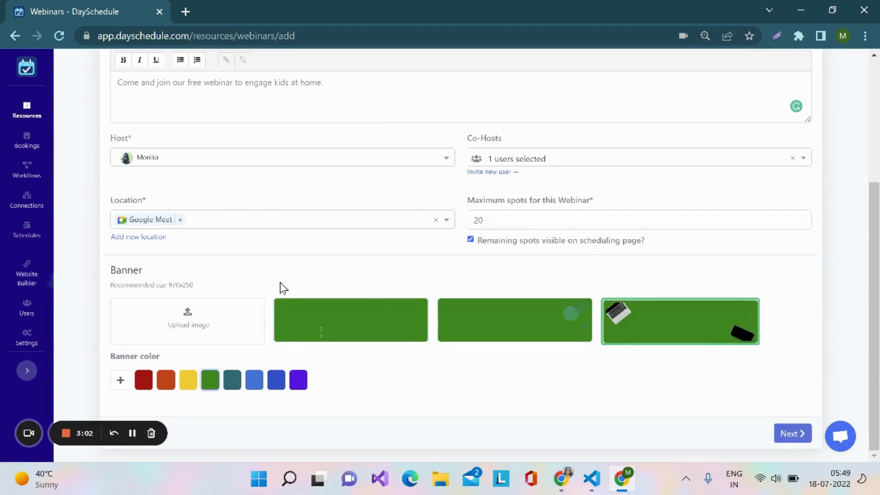
# Upload the PNG image named 5 from Downloads as the webinar banner and proceed to the scheduling settings
pyautogui.click(191, 318)
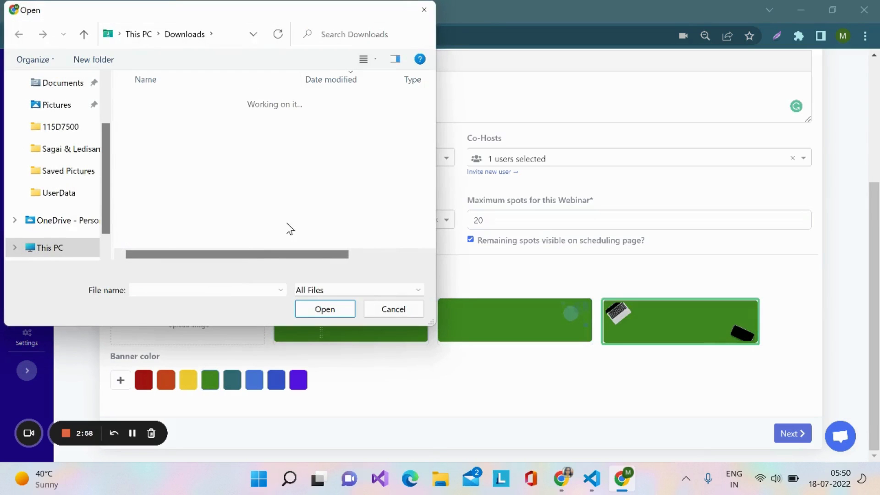
pyautogui.click(262, 120)
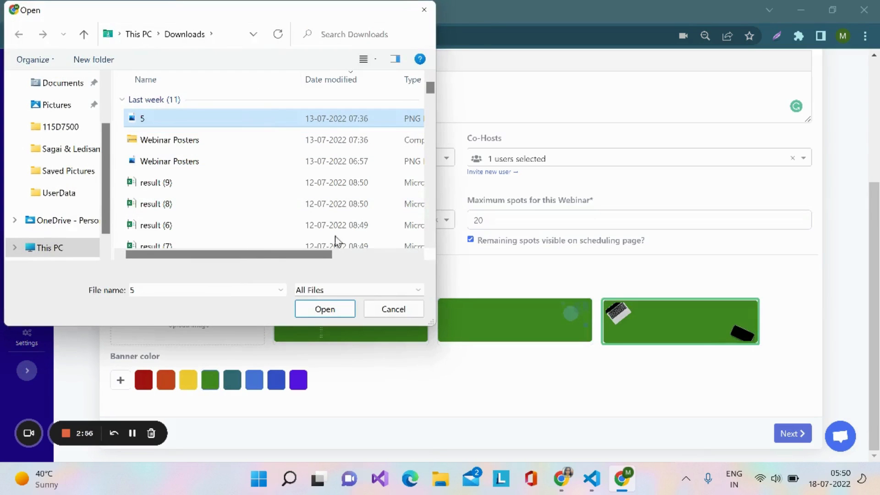
pyautogui.click(325, 310)
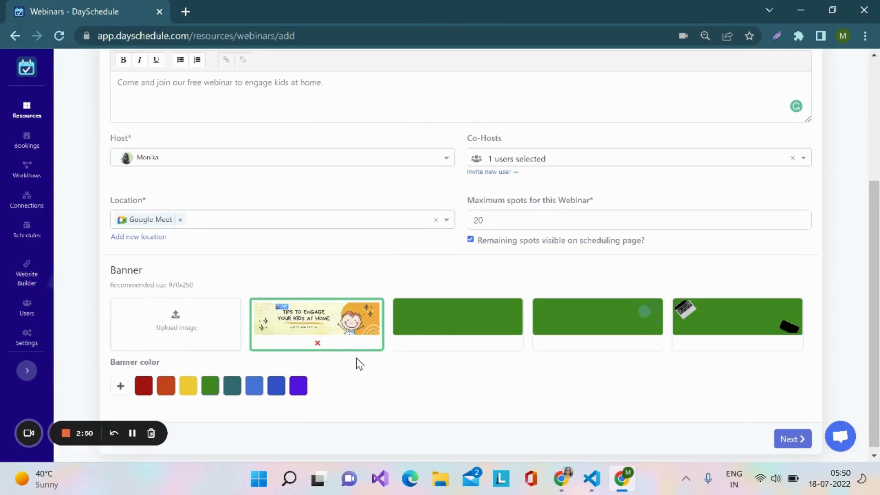
pyautogui.click(789, 441)
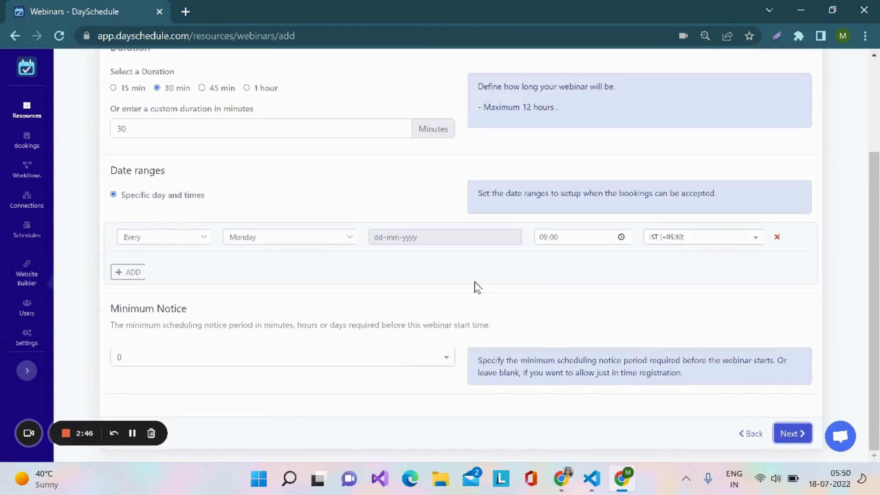
# Set the webinar duration to 45 minutes
pyautogui.scroll(3, 475, 287)
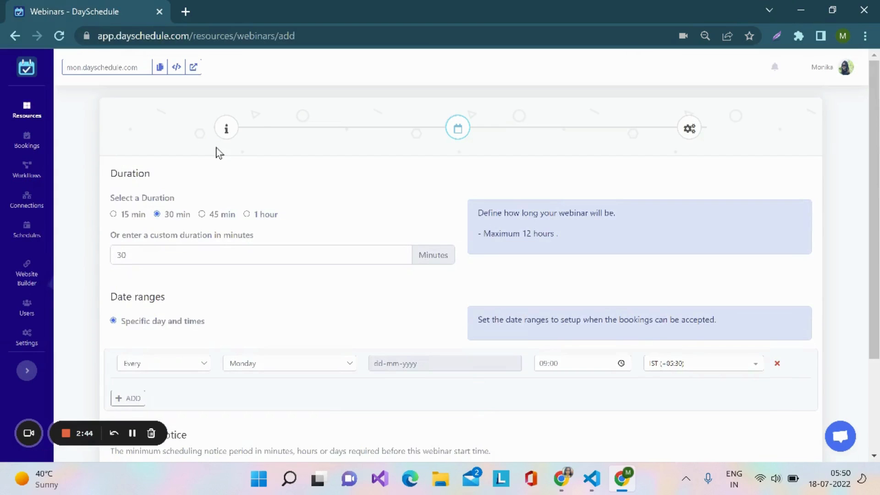
pyautogui.scroll(-2, 219, 153)
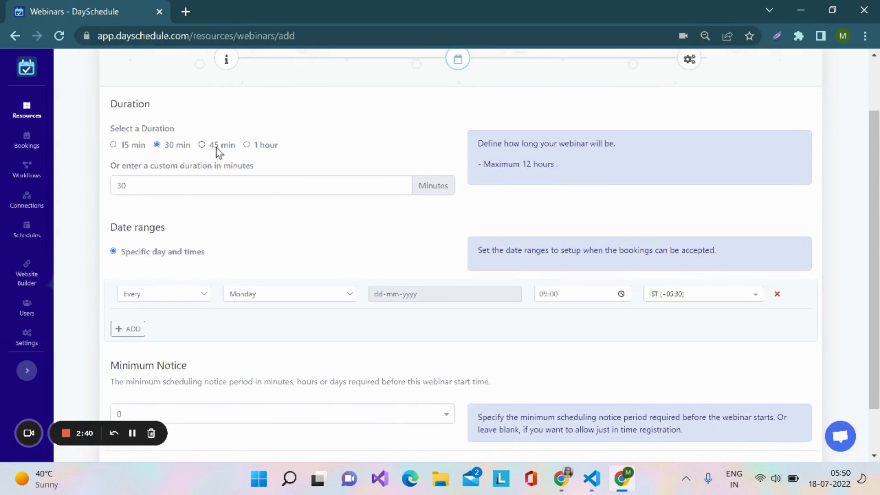
pyautogui.scroll(-1, 313, 259)
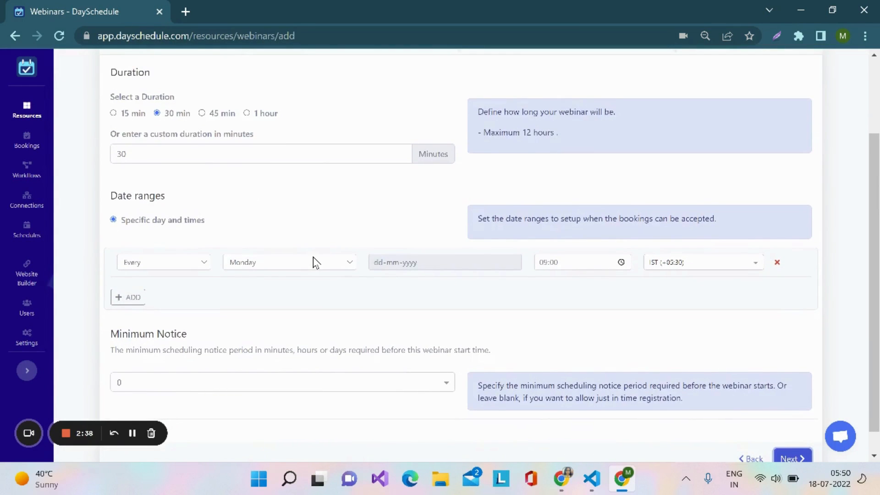
pyautogui.scroll(1, 312, 262)
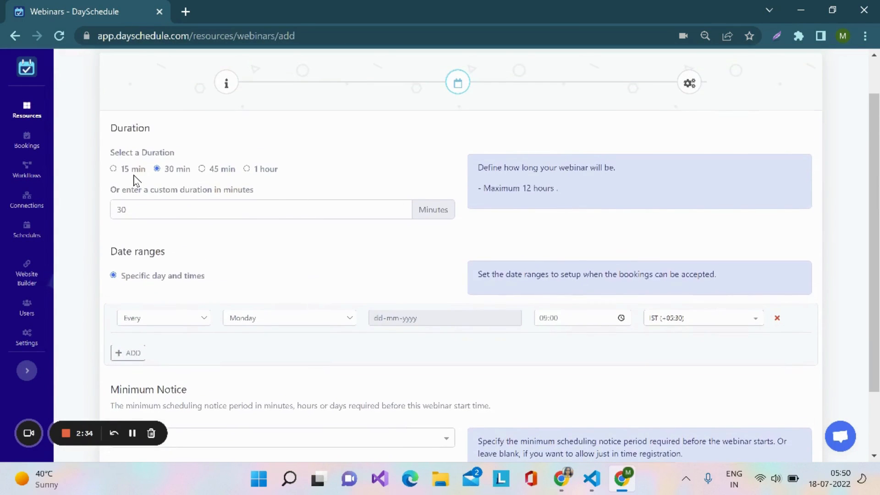
pyautogui.click(202, 169)
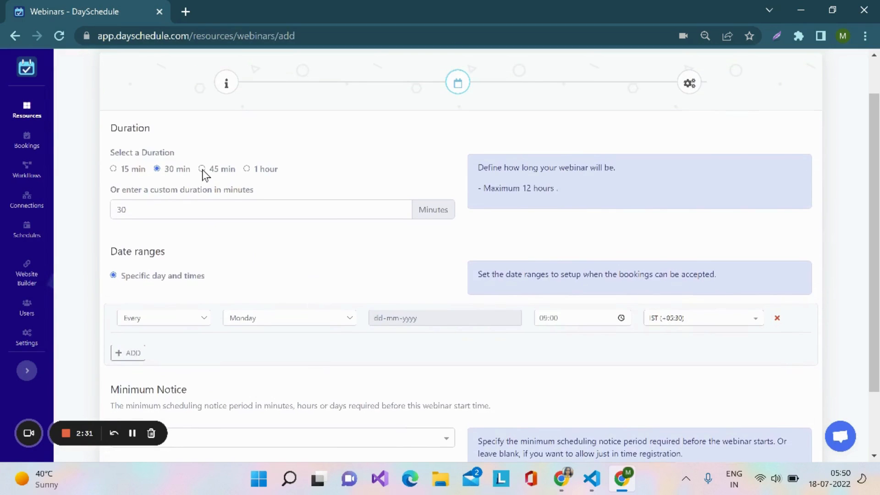
pyautogui.click(194, 215)
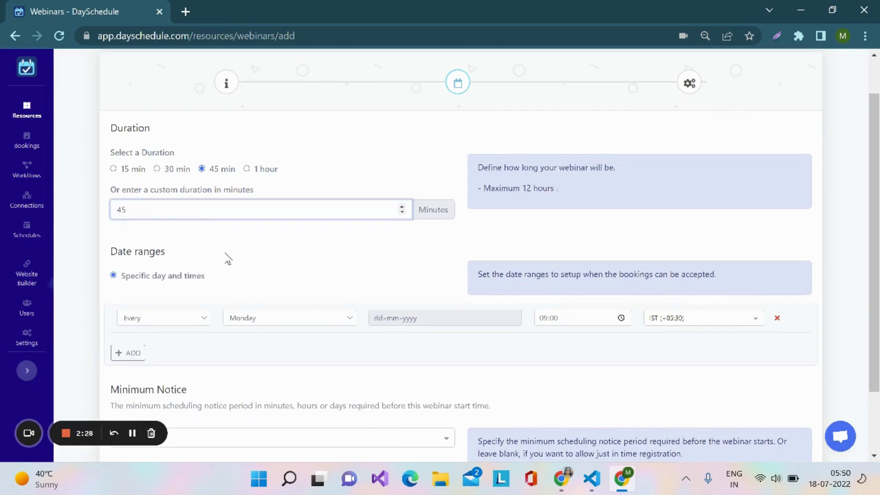
# Set the first date range to repeat every Thursday at 10:00
pyautogui.scroll(-1, 227, 258)
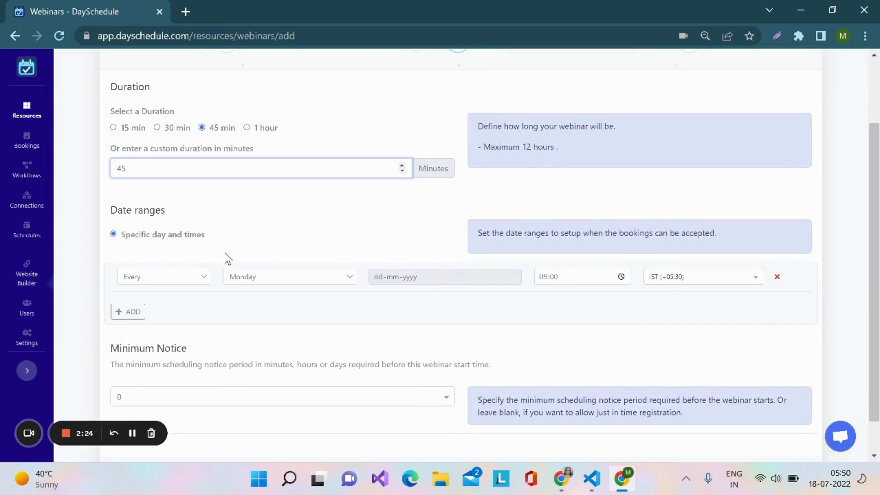
pyautogui.click(200, 278)
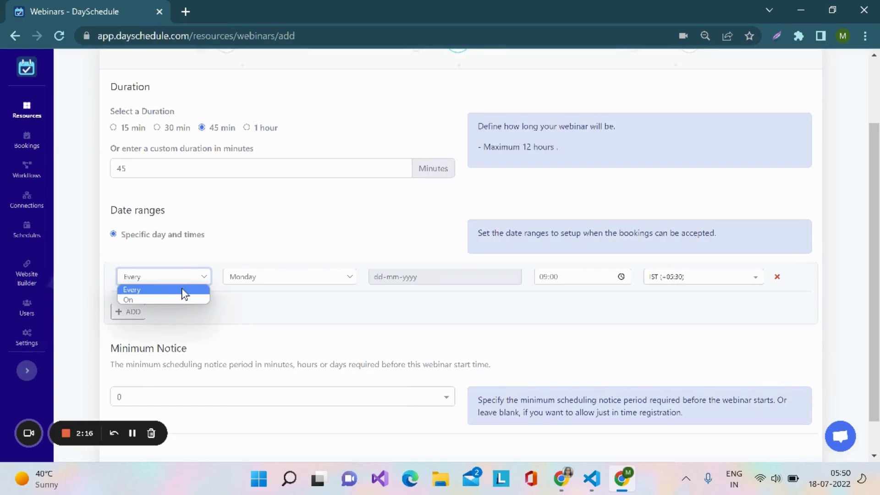
pyautogui.click(345, 277)
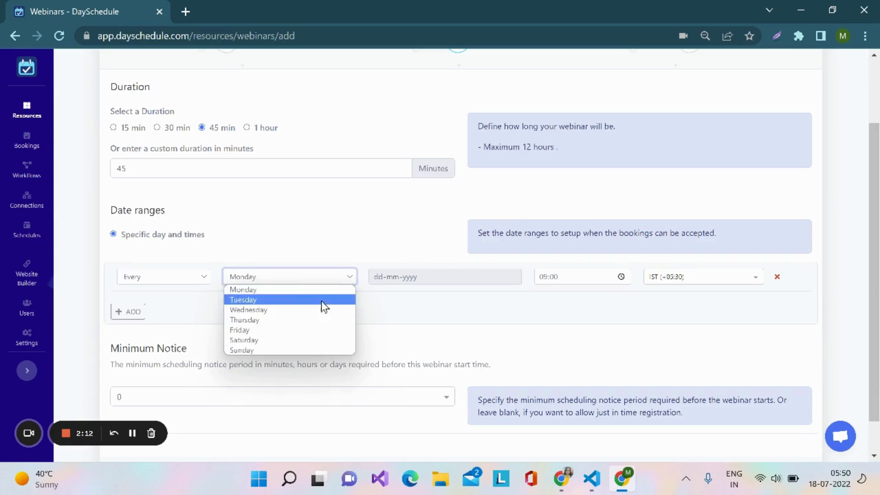
pyautogui.click(297, 323)
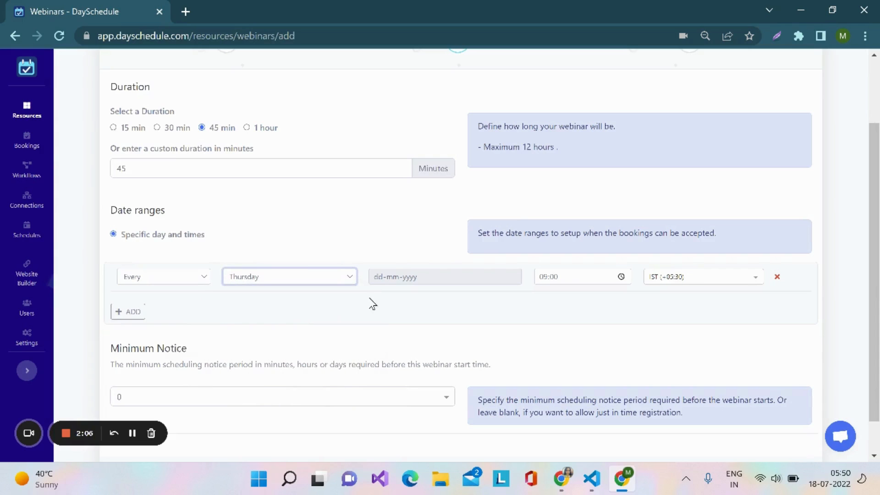
pyautogui.click(623, 277)
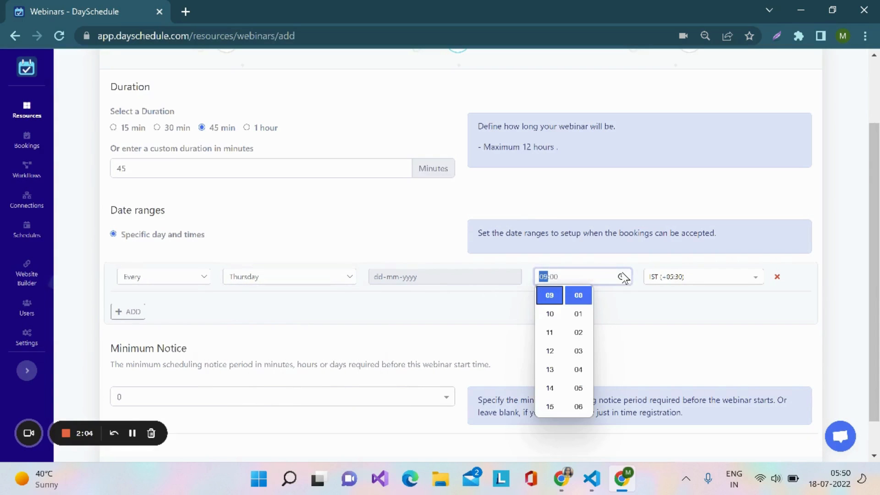
pyautogui.click(550, 315)
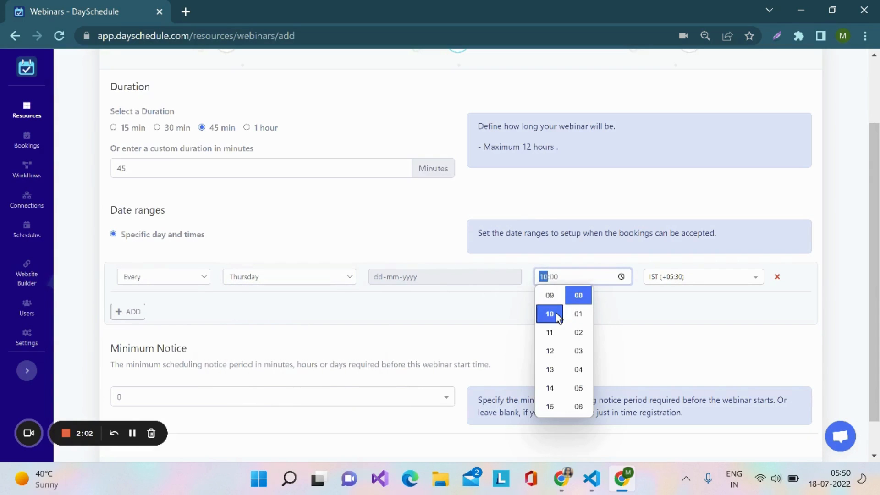
pyautogui.click(648, 315)
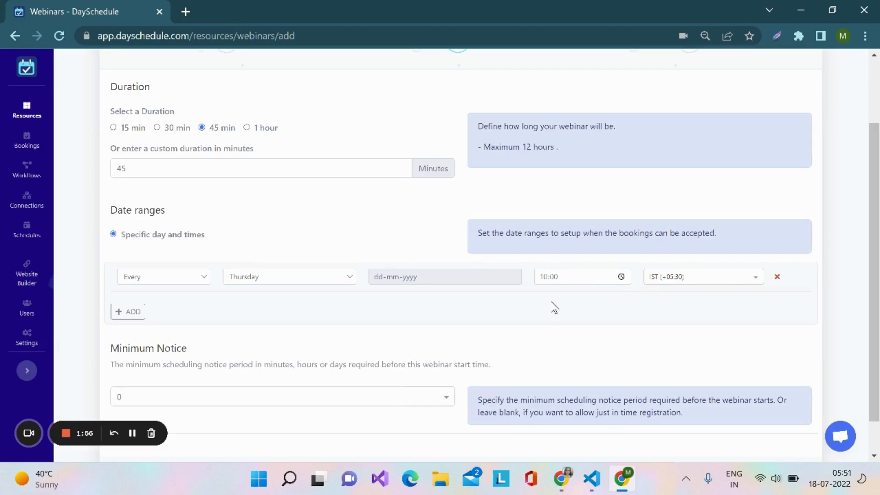
# Add a second date range for the specific date 20-07-2022 at 11:00
pyautogui.click(127, 314)
pyautogui.click(197, 307)
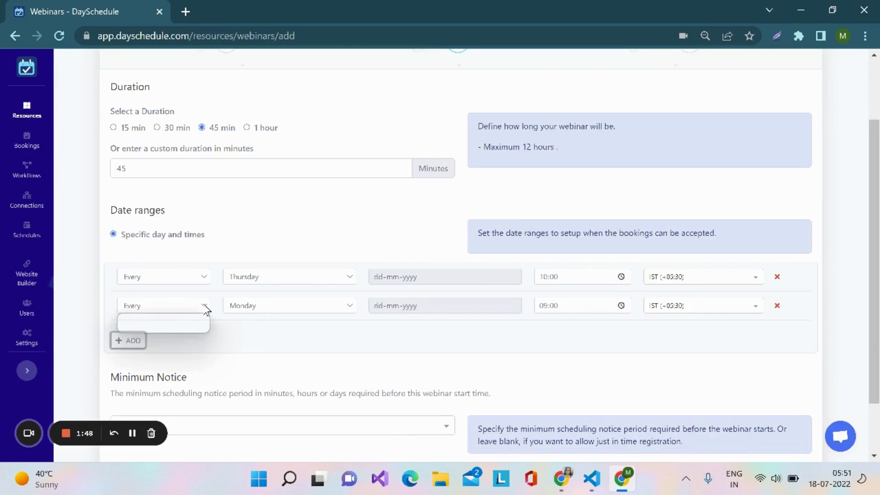
pyautogui.click(185, 329)
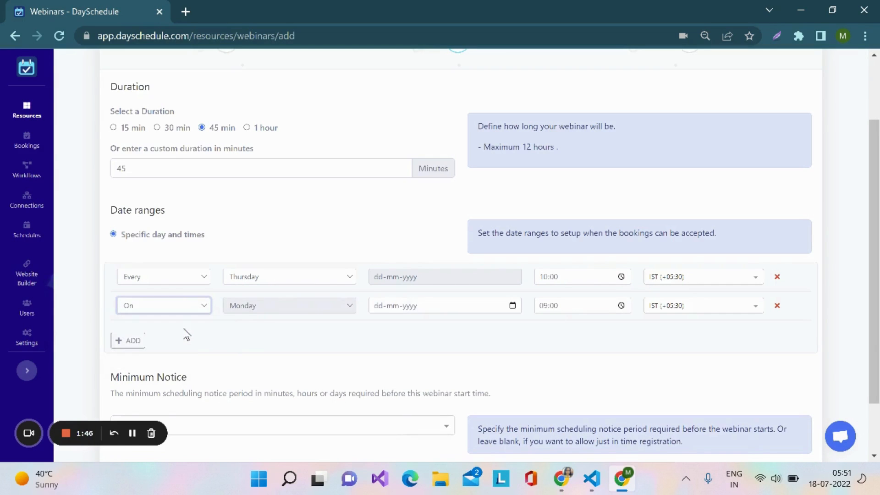
pyautogui.click(513, 307)
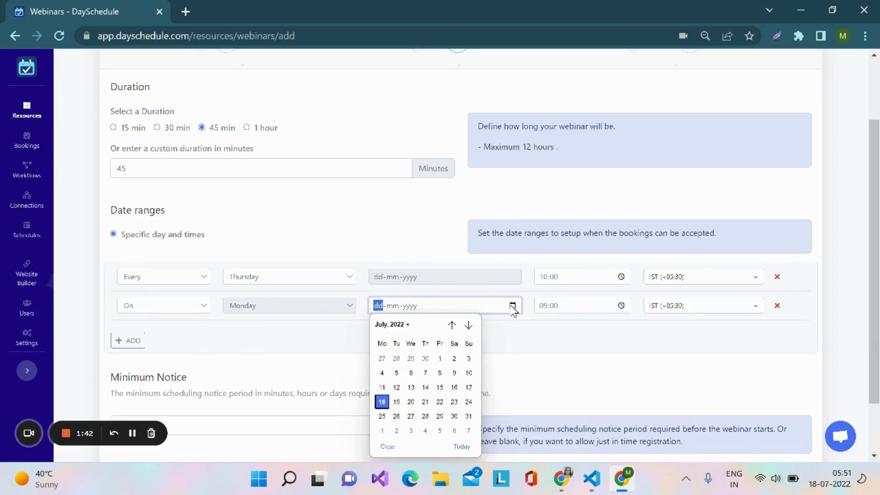
pyautogui.click(411, 401)
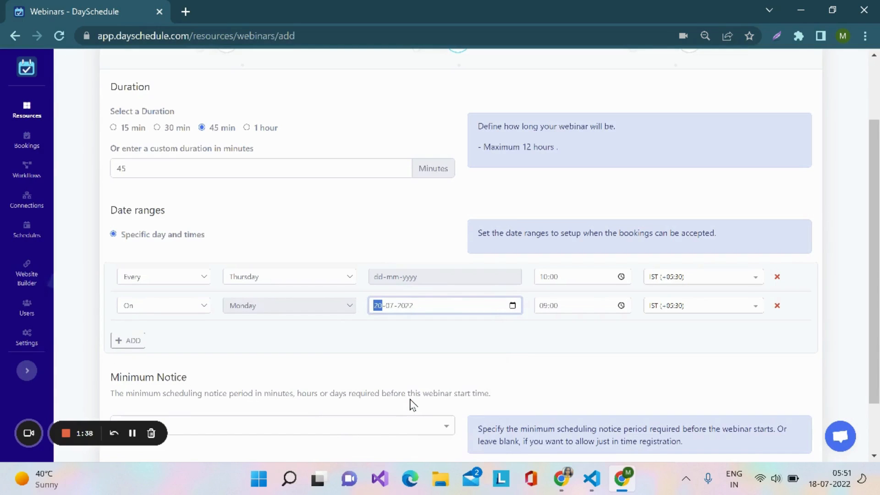
pyautogui.click(622, 306)
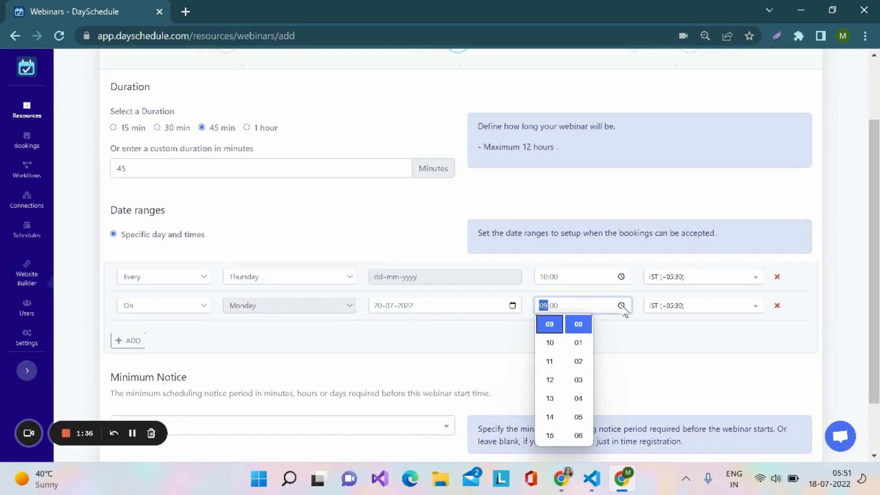
pyautogui.click(552, 362)
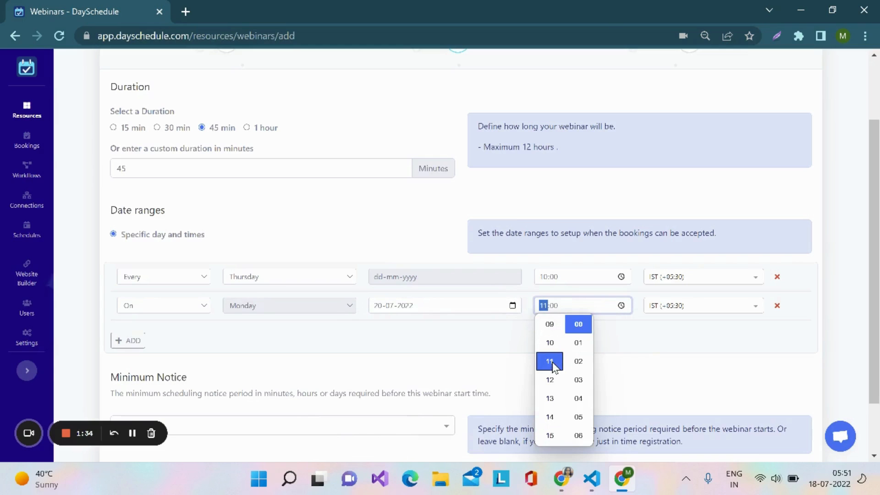
pyautogui.click(632, 358)
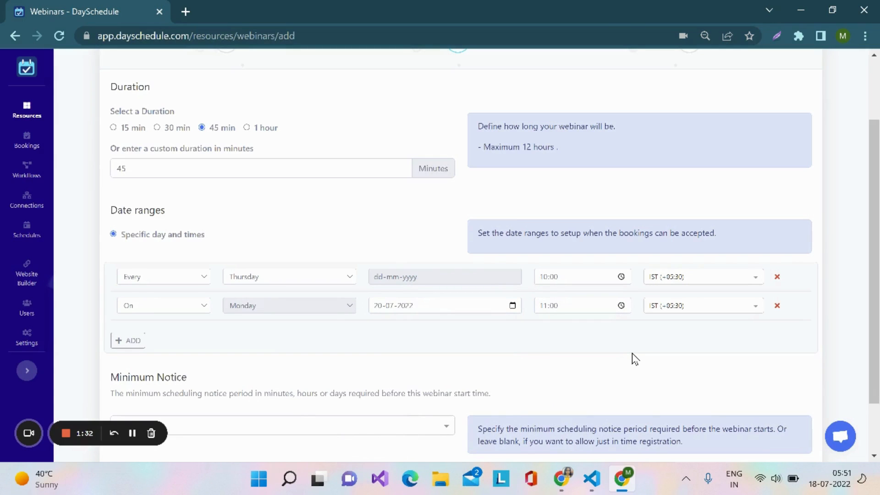
pyautogui.scroll(-1, 634, 358)
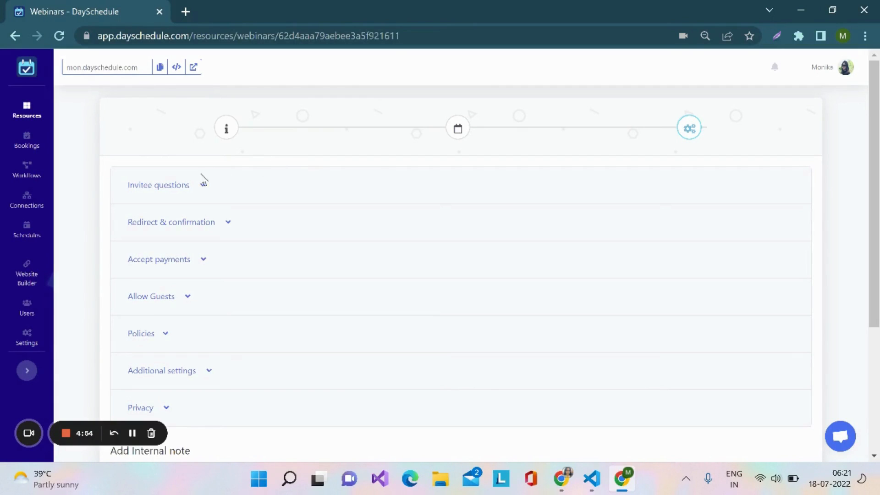
# Expand the invitee questions and enter the new question "Have you ever attended webinar?"
pyautogui.click(179, 189)
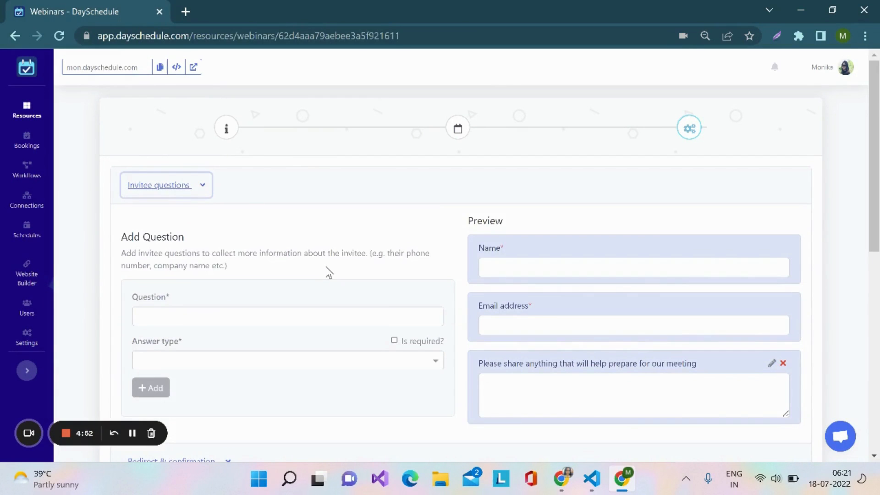
pyautogui.scroll(-1, 329, 273)
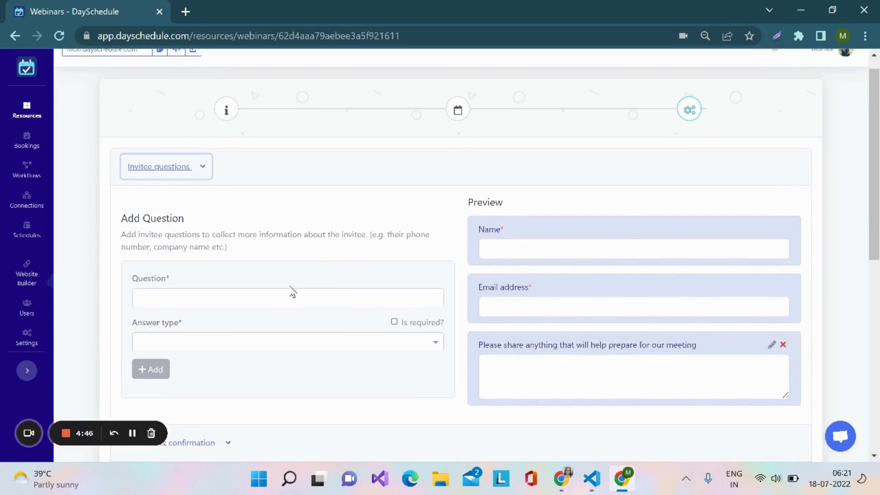
pyautogui.click(279, 298)
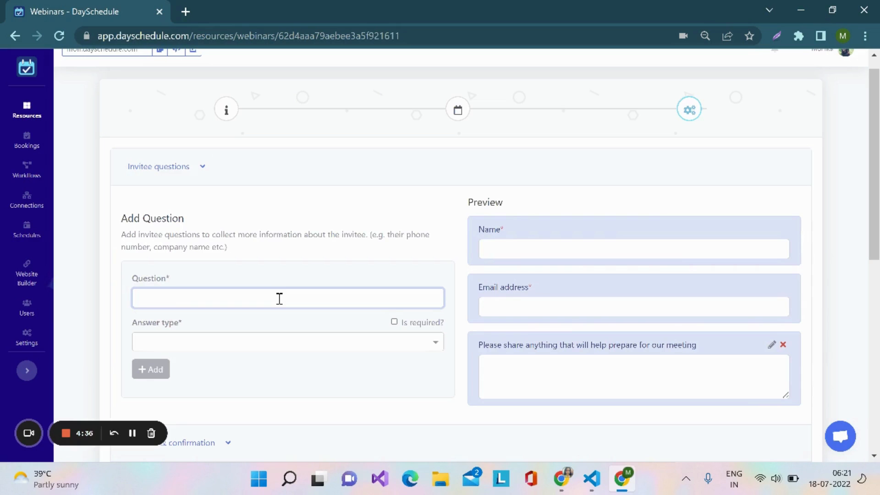
pyautogui.press('capslock')
pyautogui.write('Hav')
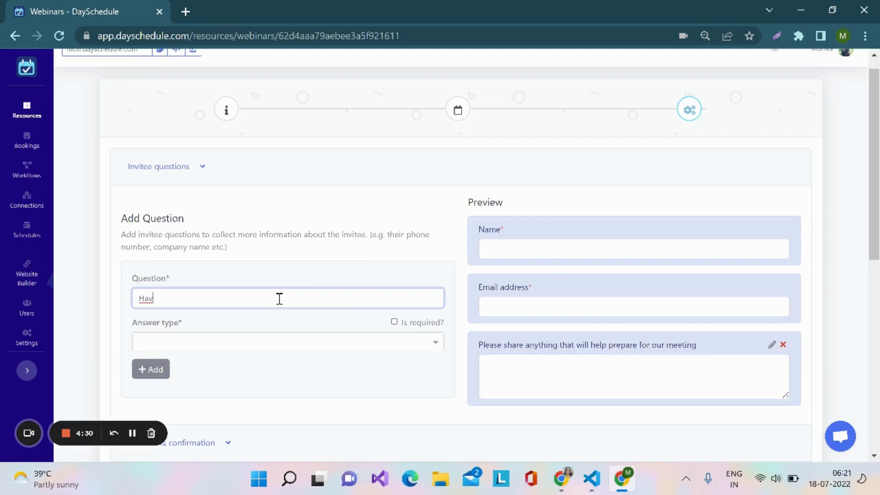
pyautogui.write('e you ever attended webinar?')
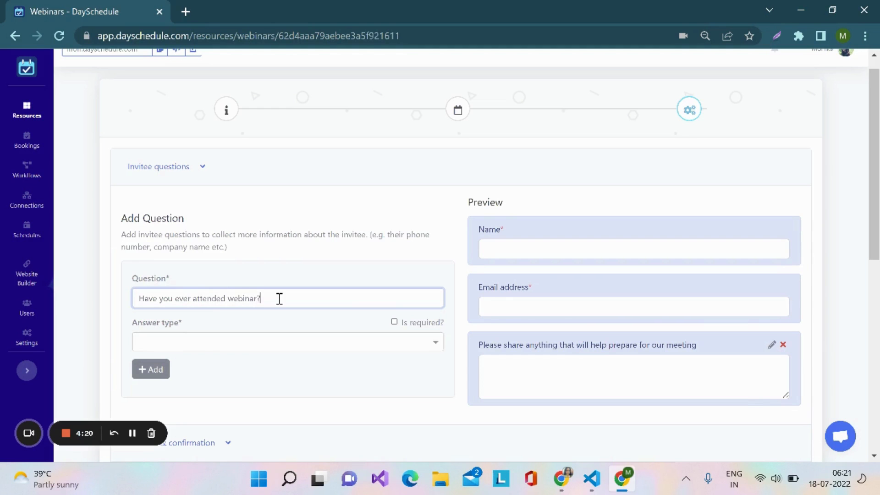
# Set the answer type of the new invitee question to Checkbox
pyautogui.scroll(-1, 279, 298)
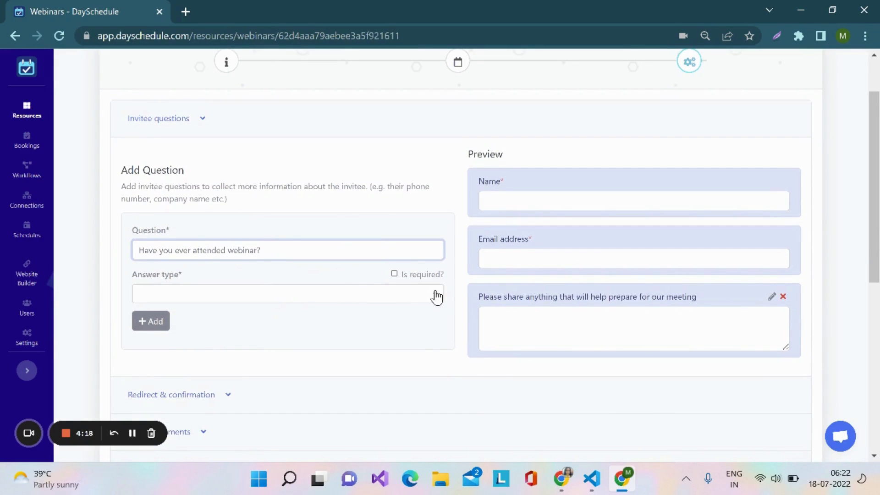
pyautogui.click(437, 297)
pyautogui.scroll(-1, 437, 296)
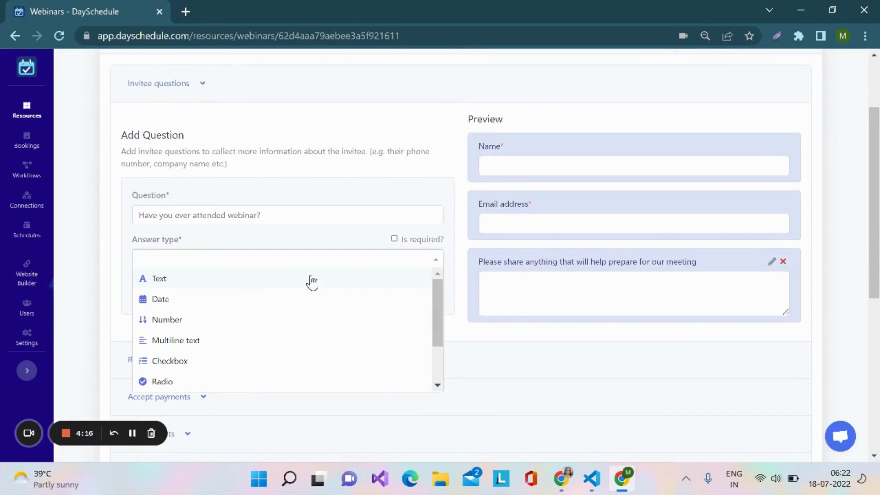
pyautogui.scroll(-1, 288, 320)
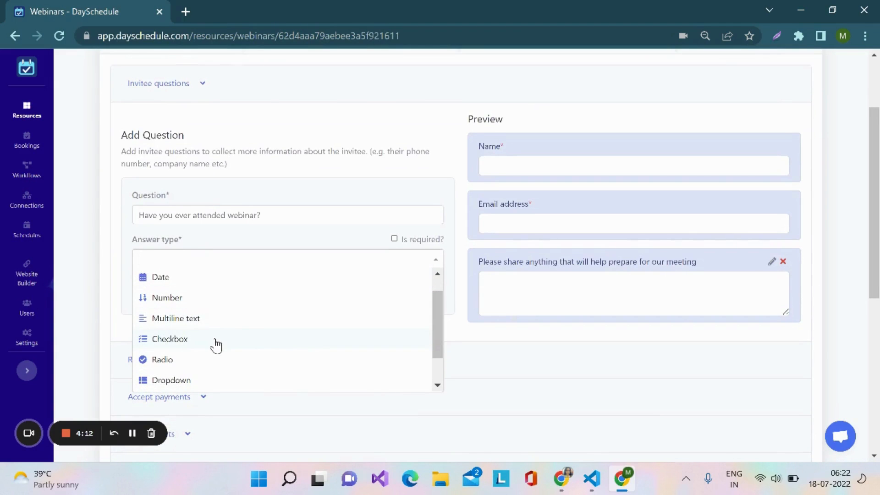
pyautogui.click(216, 344)
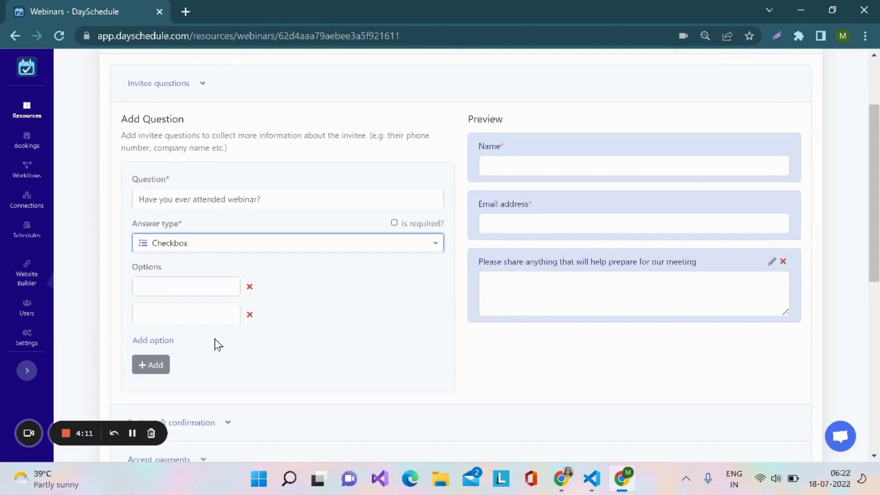
# Give the question the options Yes and No, and add it to the form as a required question
pyautogui.click(210, 287)
pyautogui.press('capslock')
pyautogui.write('Y')
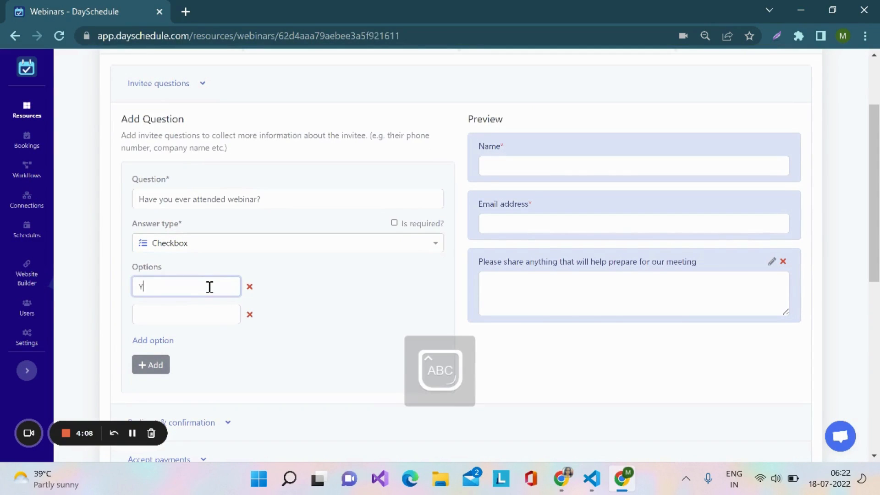
pyautogui.press('capslock')
pyautogui.write('es')
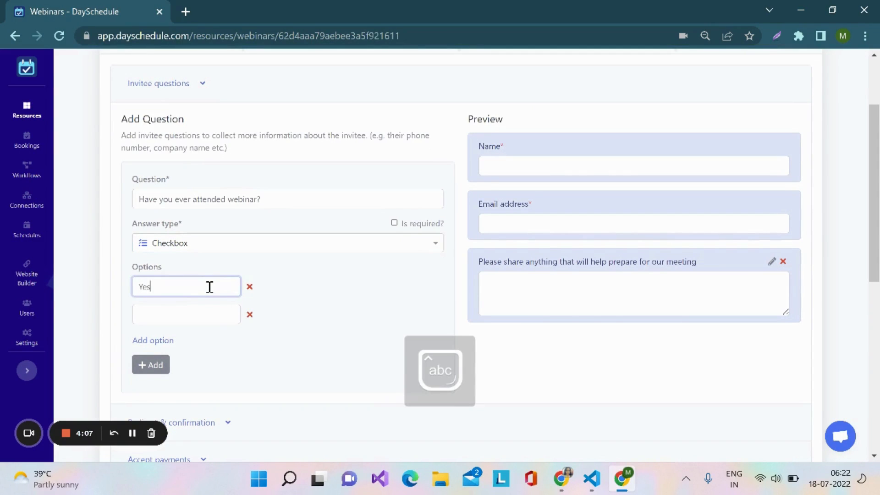
pyautogui.click(171, 313)
pyautogui.press('capslock')
pyautogui.write('N')
pyautogui.press('capslock')
pyautogui.write('o')
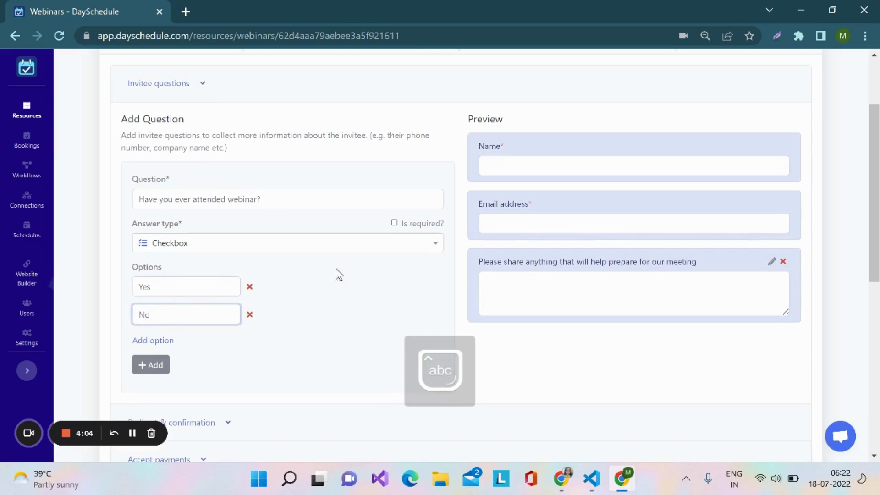
pyautogui.click(397, 223)
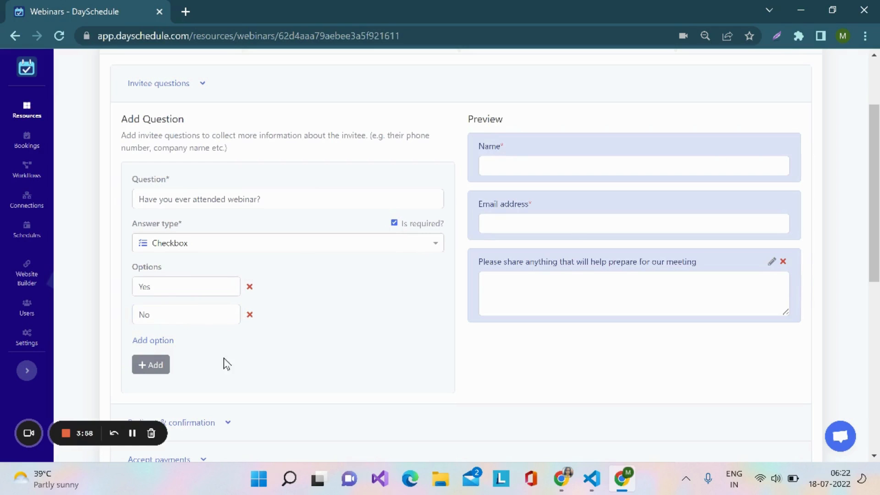
pyautogui.click(149, 366)
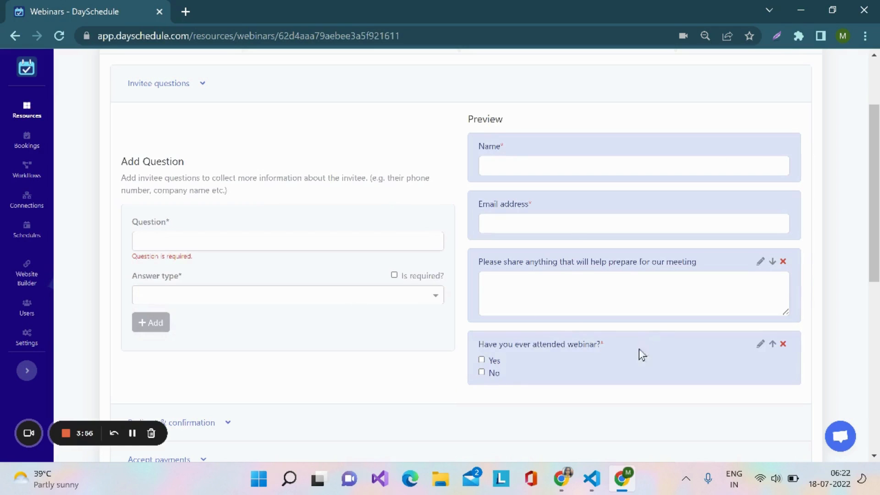
# Expand the redirect and confirmation settings and review the Default, Link and Redirect options
pyautogui.scroll(-1, 635, 371)
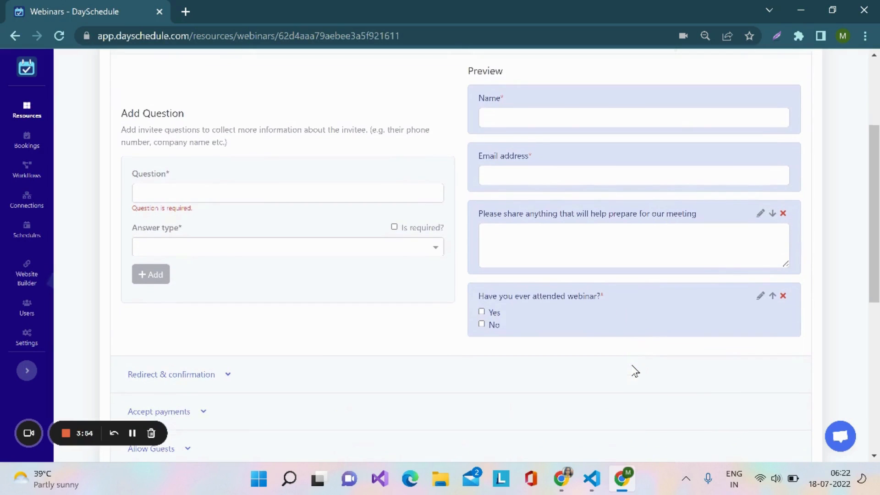
pyautogui.scroll(-1, 576, 357)
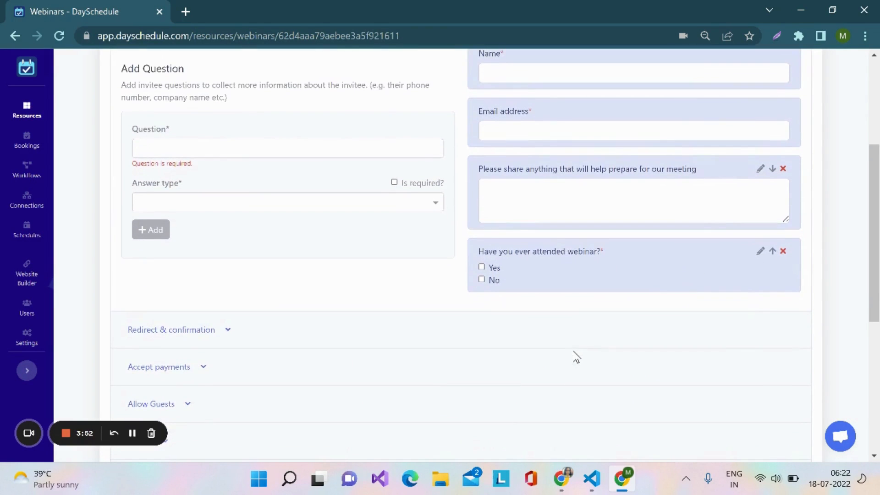
pyautogui.scroll(-1, 342, 316)
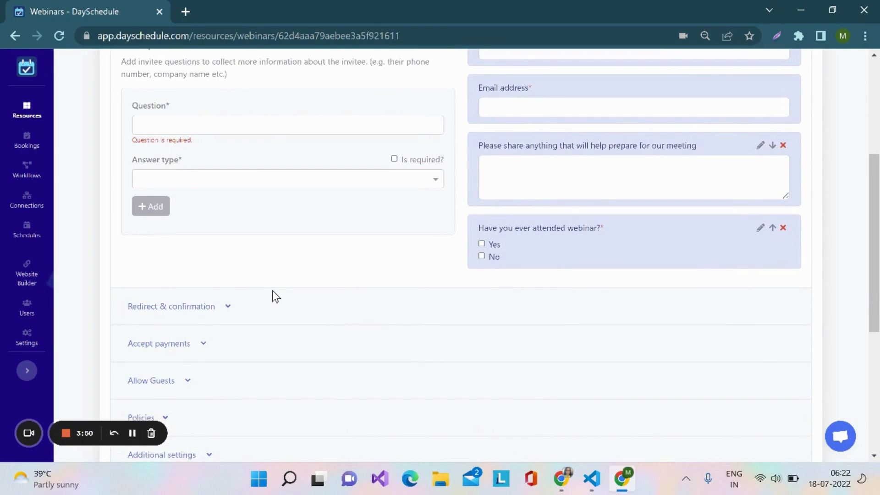
pyautogui.scroll(-1, 271, 294)
pyautogui.click(183, 268)
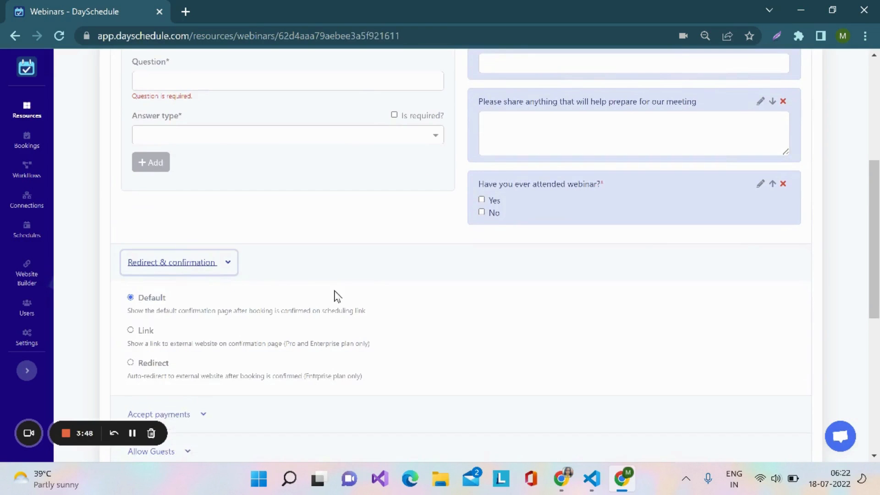
pyautogui.scroll(-1, 344, 300)
pyautogui.scroll(-1, 344, 303)
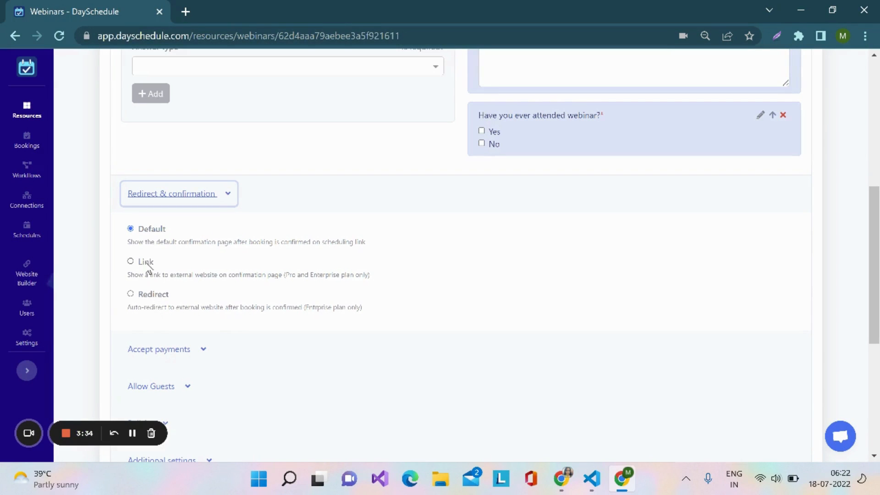
pyautogui.scroll(-1, 285, 295)
pyautogui.scroll(-1, 288, 301)
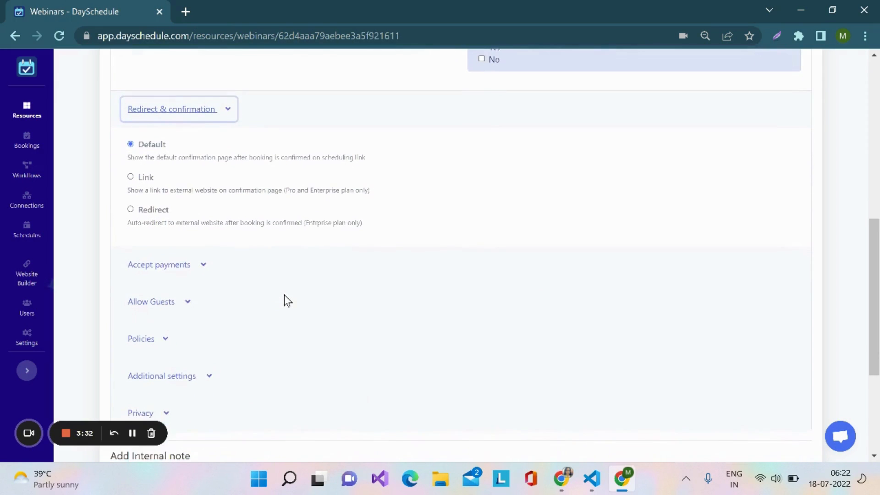
# Expand the payment settings and select Razorpay and Stripe as the webinar's payment gateways
pyautogui.scroll(-1, 287, 301)
pyautogui.scroll(-1, 287, 300)
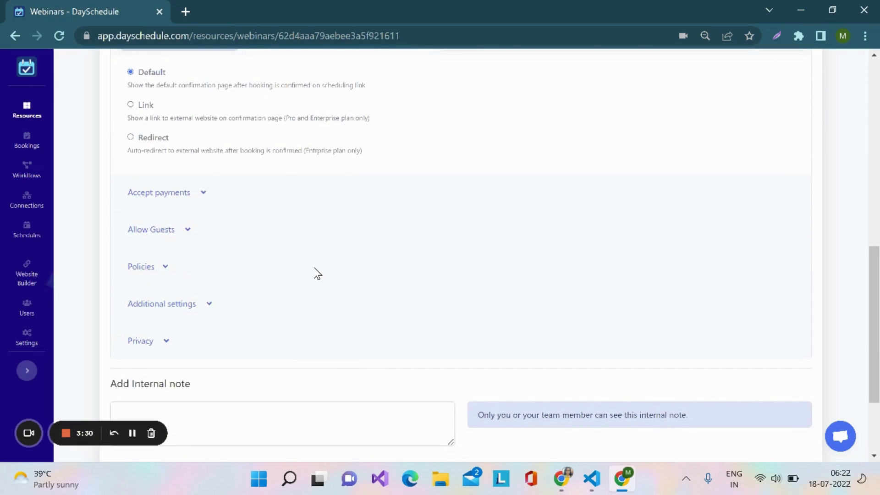
pyautogui.scroll(-1, 316, 273)
pyautogui.click(208, 177)
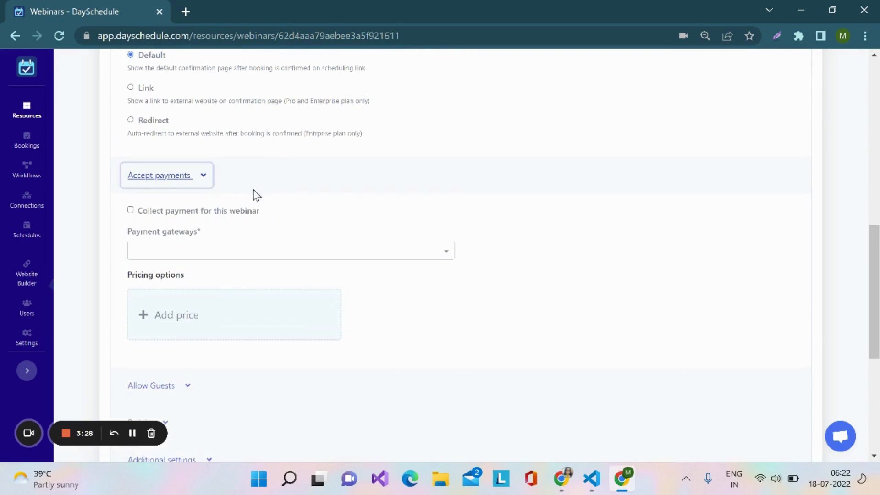
pyautogui.scroll(-1, 345, 221)
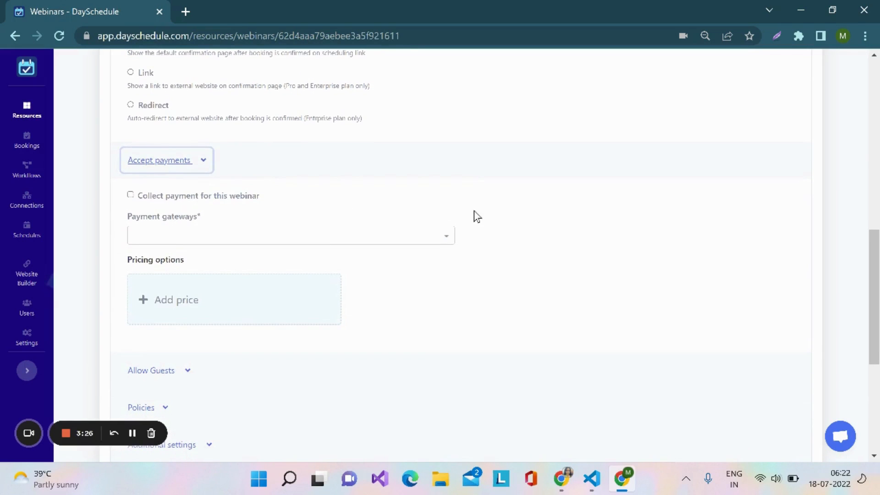
pyautogui.click(447, 240)
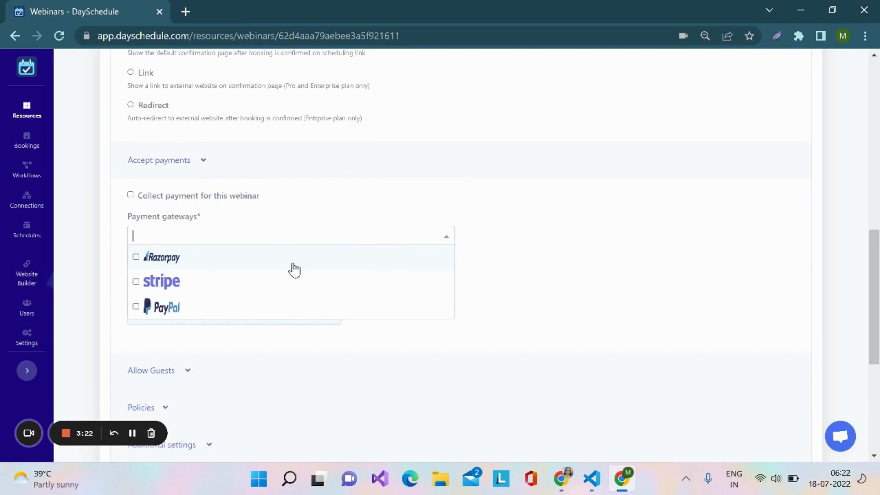
pyautogui.click(135, 257)
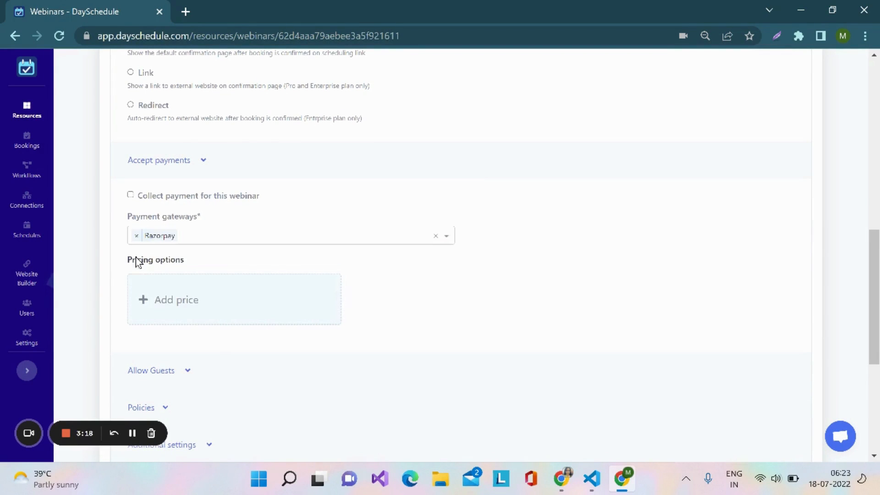
pyautogui.click(282, 237)
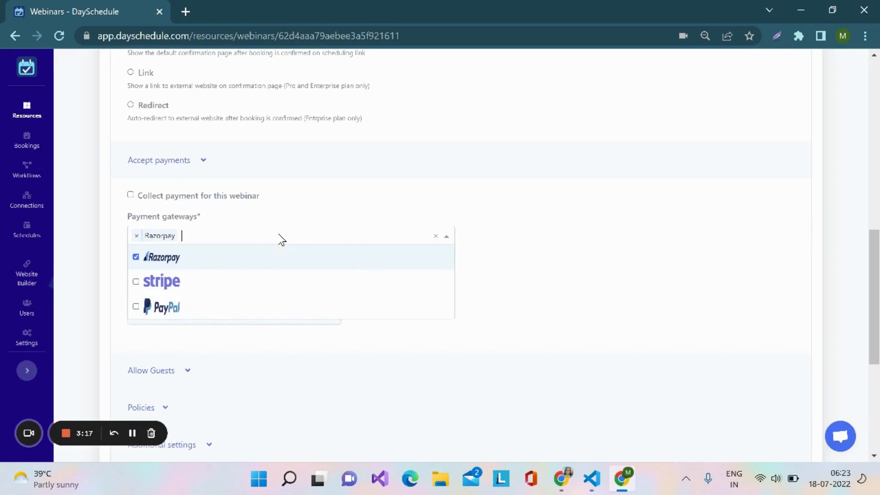
pyautogui.click(136, 283)
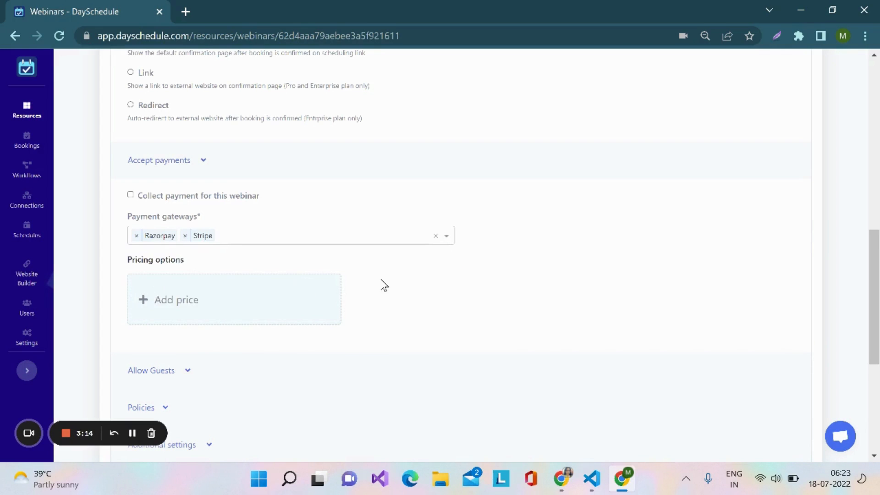
# Add a price option to the webinar and name it "Webinar Payment"
pyautogui.scroll(-1, 385, 285)
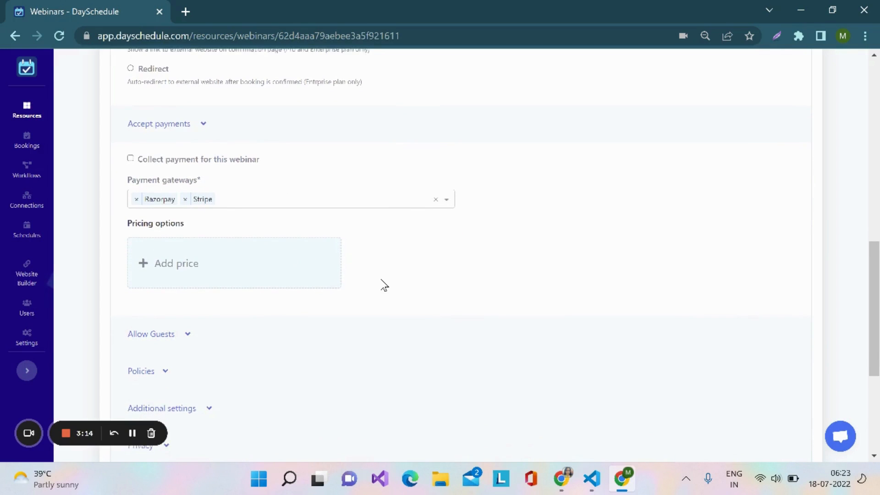
pyautogui.click(174, 248)
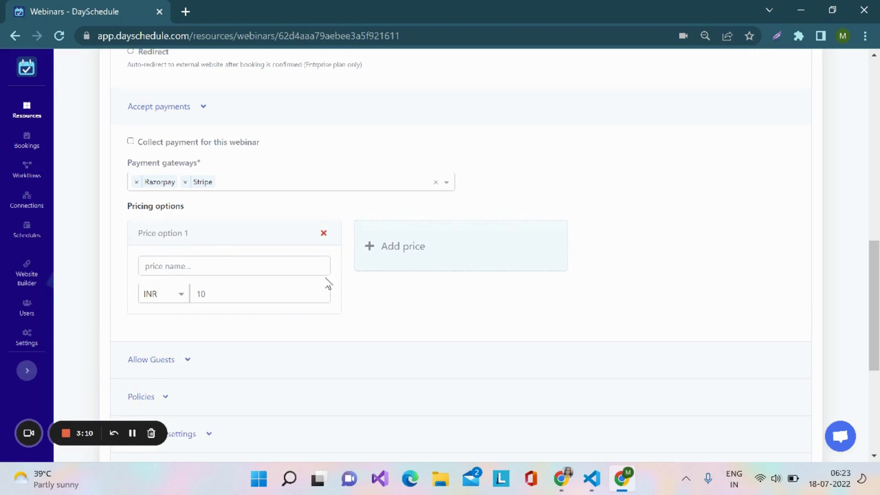
pyautogui.scroll(-1, 316, 275)
pyautogui.click(231, 210)
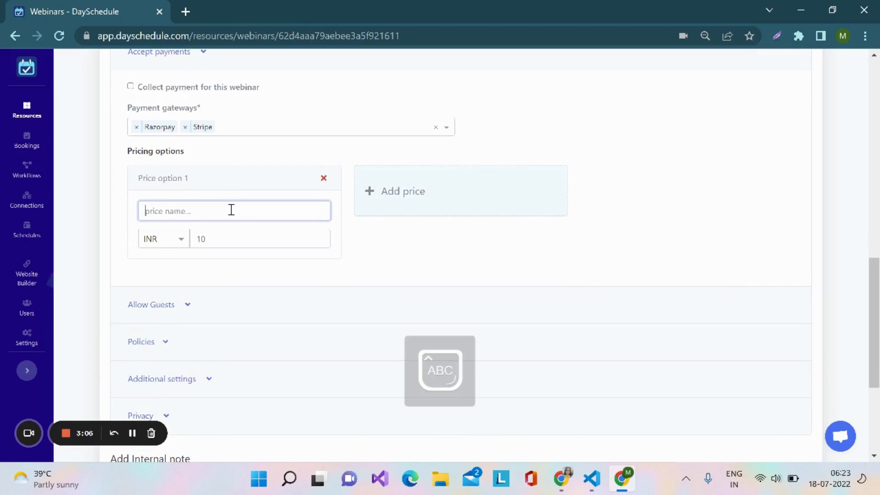
pyautogui.write('Webinar')
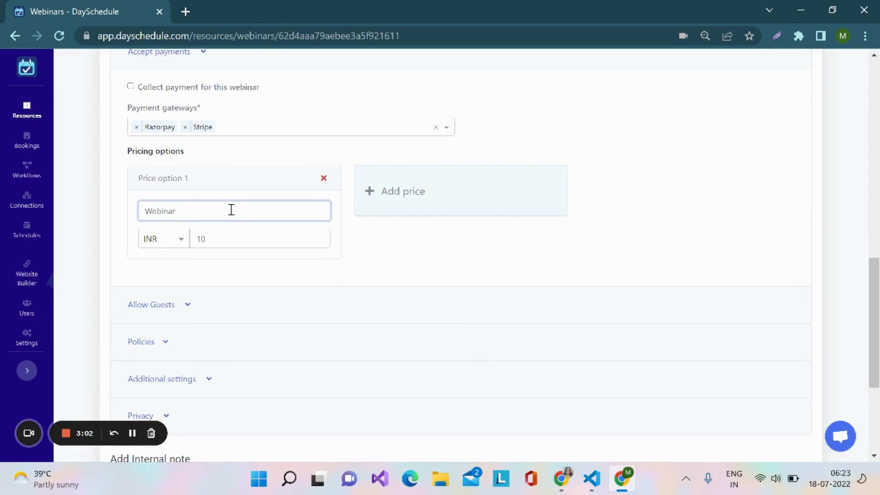
pyautogui.write(' Payme')
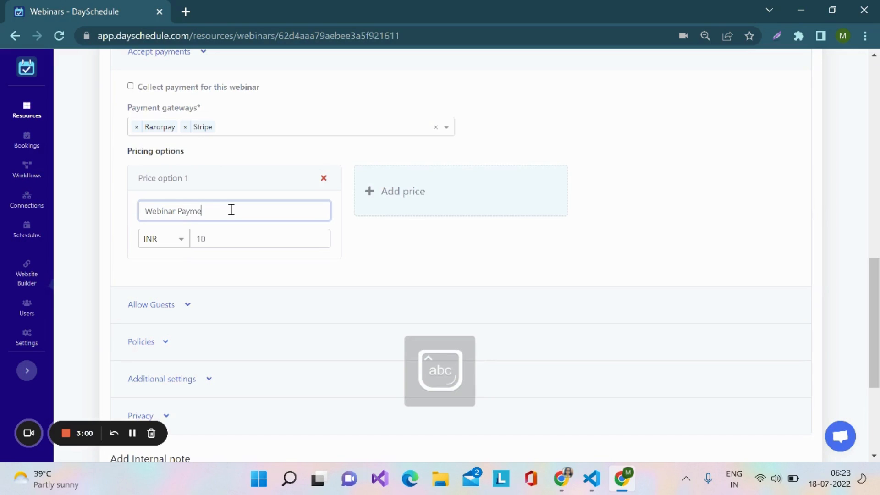
pyautogui.write('nt')
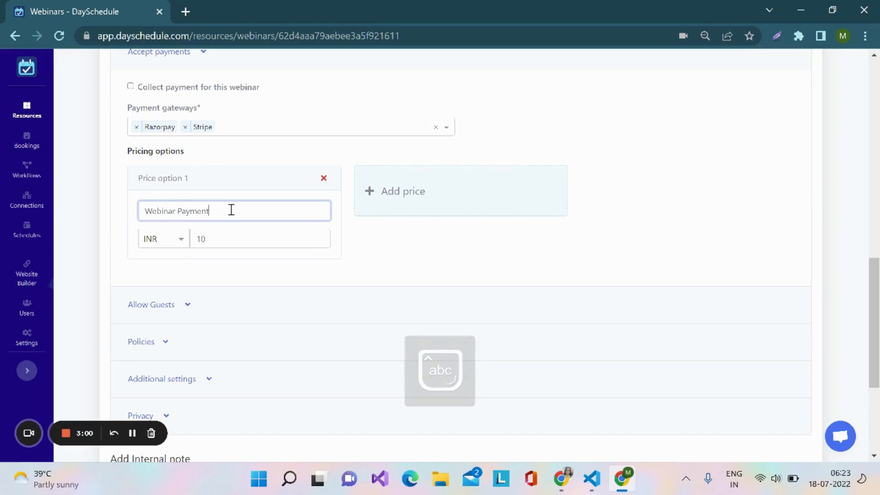
# Set the price of the Webinar Payment option to 500, keeping INR as its currency
pyautogui.click(185, 242)
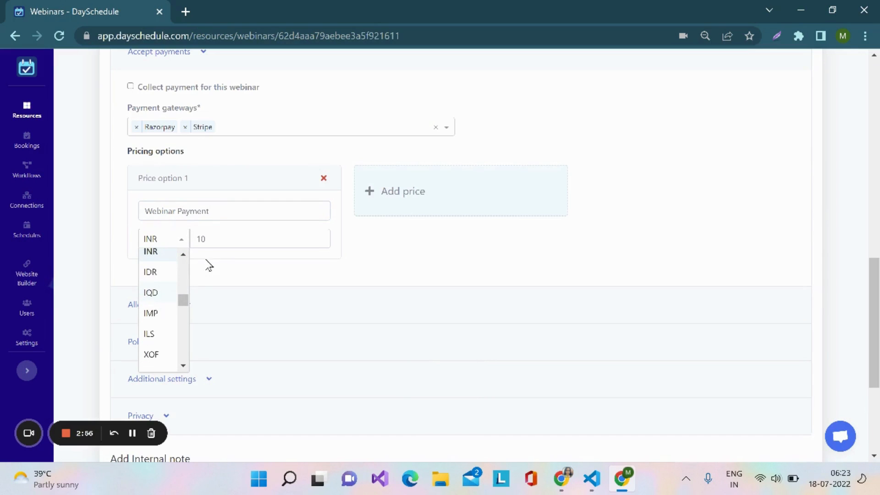
pyautogui.click(222, 240)
pyautogui.press('BackSpace')
pyautogui.press('BackSpace')
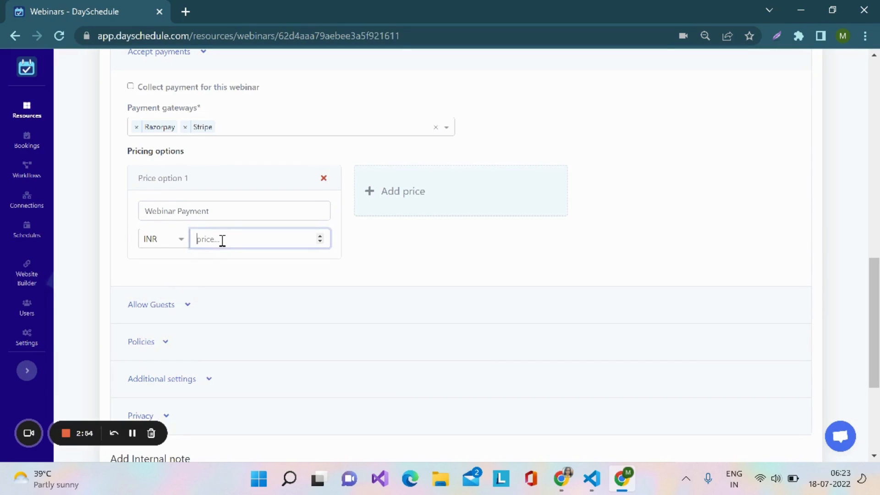
pyautogui.write('500')
pyautogui.click(421, 255)
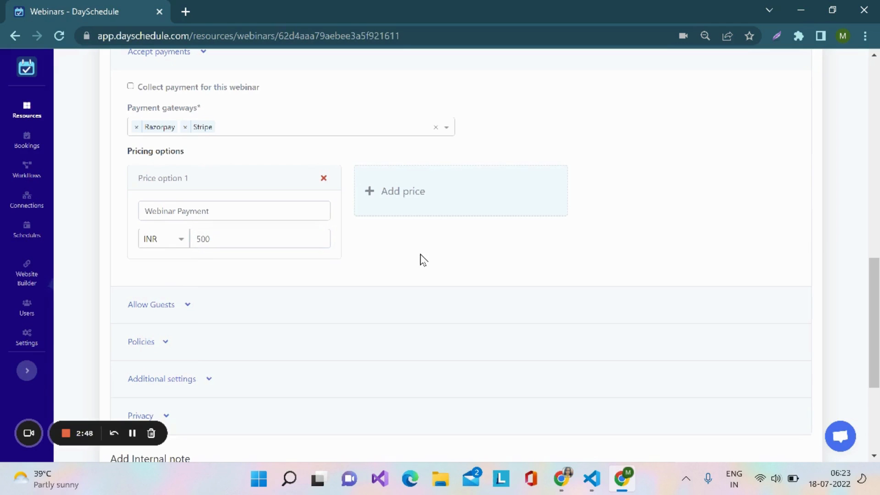
# Allow invitees to bring guests and set the maximum number of guests to 5
pyautogui.scroll(1, 423, 259)
pyautogui.scroll(-3, 423, 259)
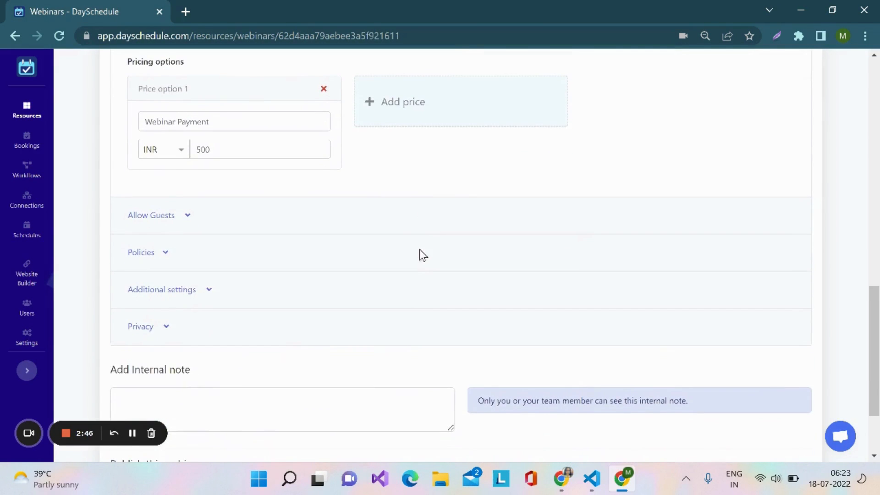
pyautogui.scroll(-1, 421, 228)
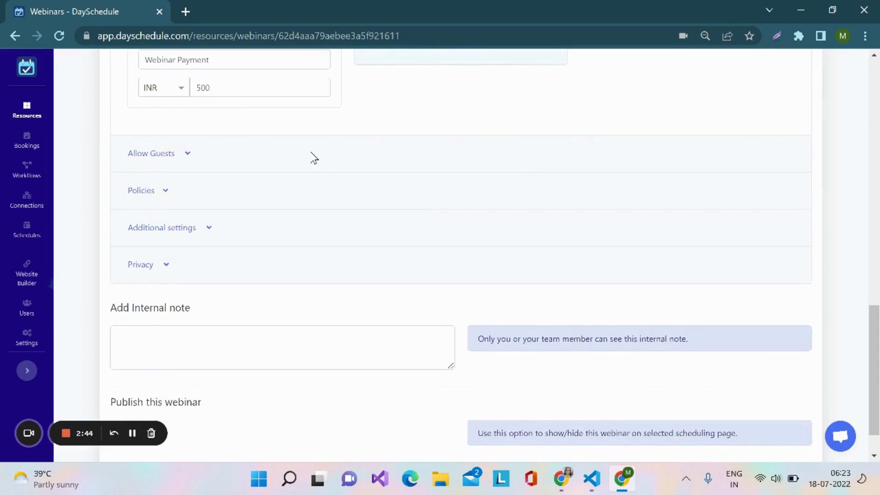
pyautogui.click(189, 155)
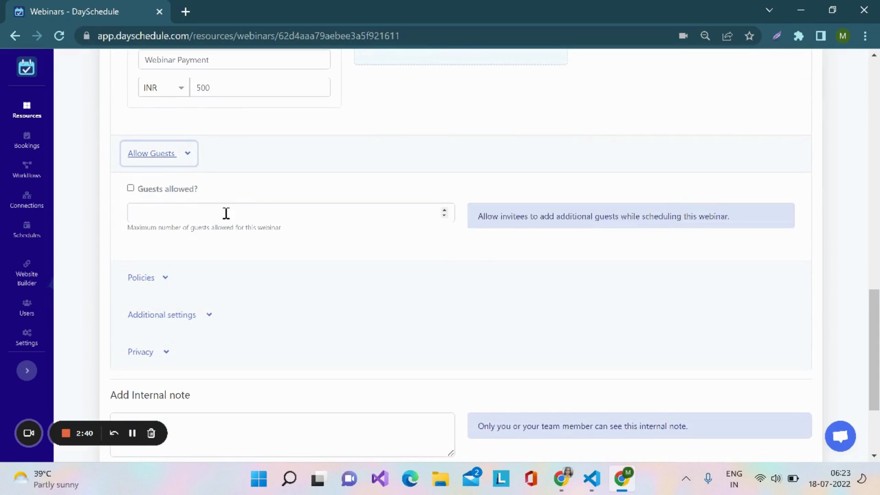
pyautogui.click(130, 188)
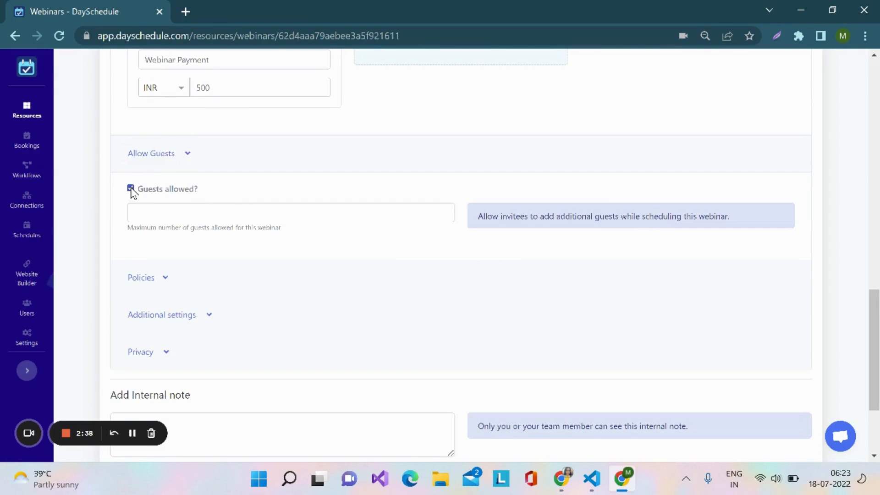
pyautogui.click(153, 214)
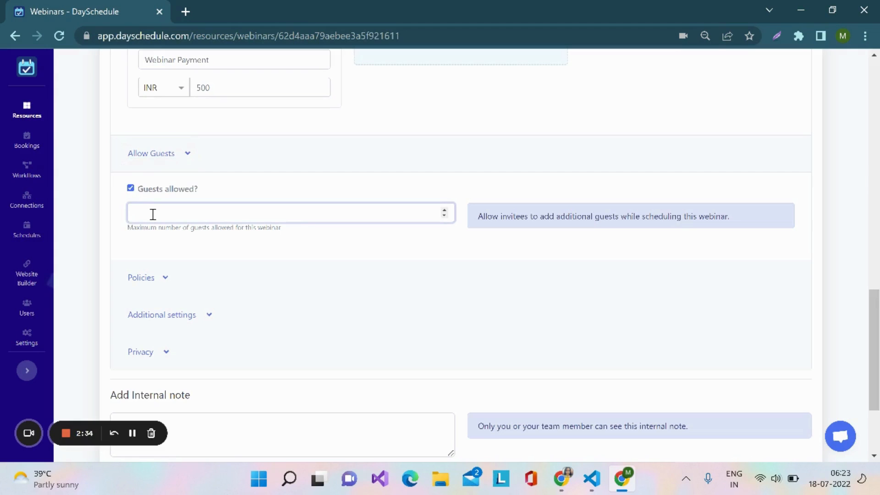
pyautogui.scroll(-2, 266, 285)
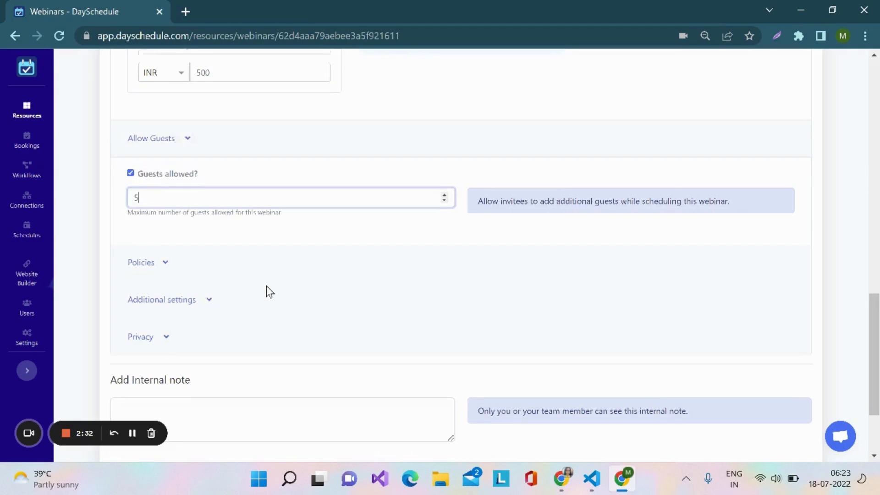
pyautogui.click(345, 211)
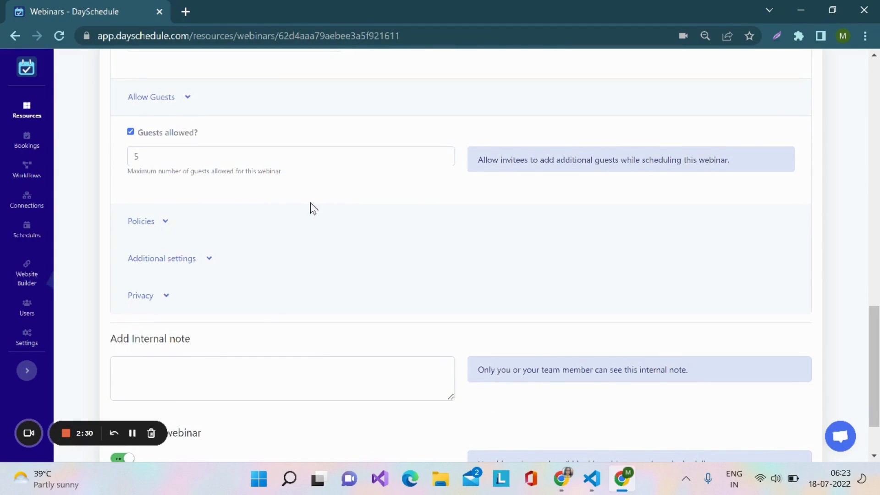
# Expand the webinar's policies and add a cancellation policy
pyautogui.scroll(-1, 239, 216)
pyautogui.click(169, 204)
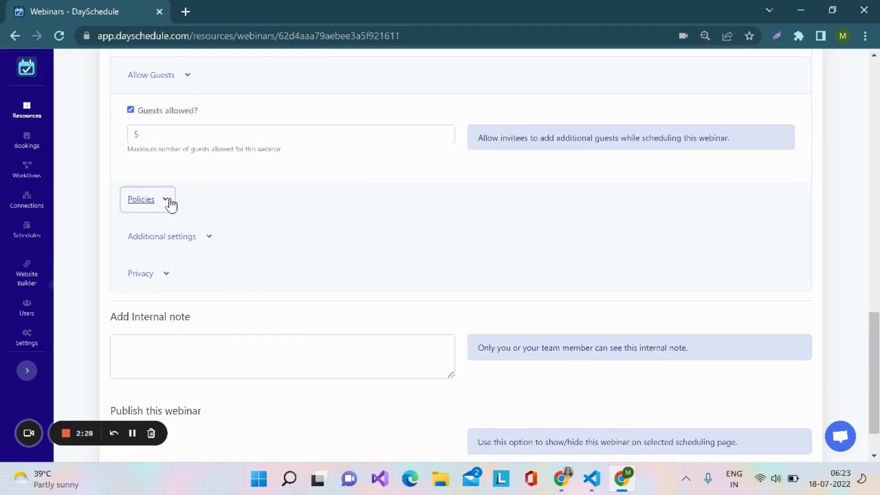
pyautogui.scroll(-1, 280, 223)
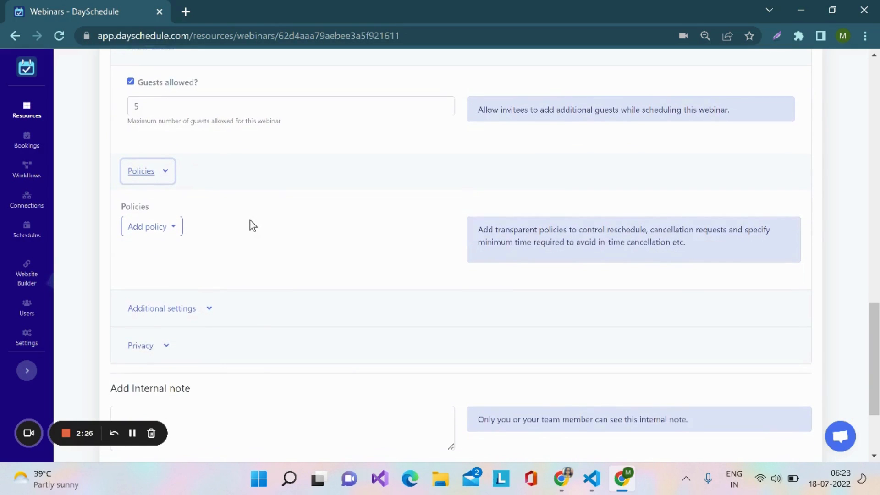
pyautogui.click(175, 229)
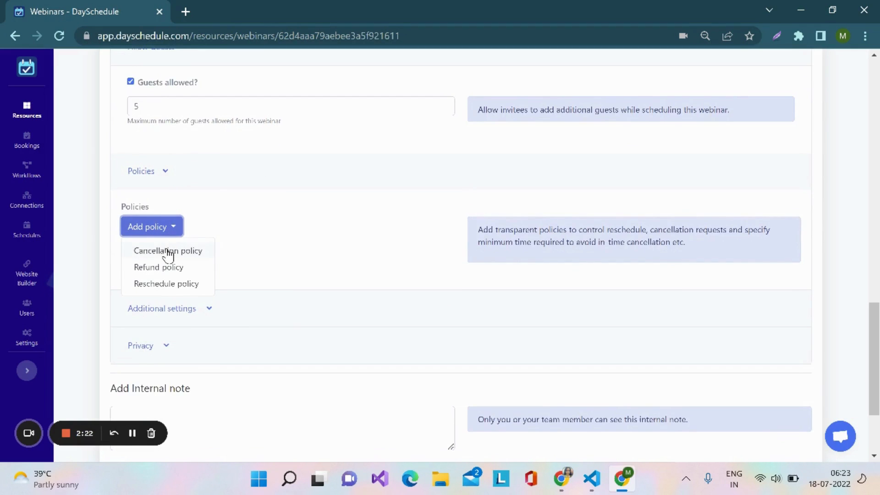
pyautogui.click(168, 252)
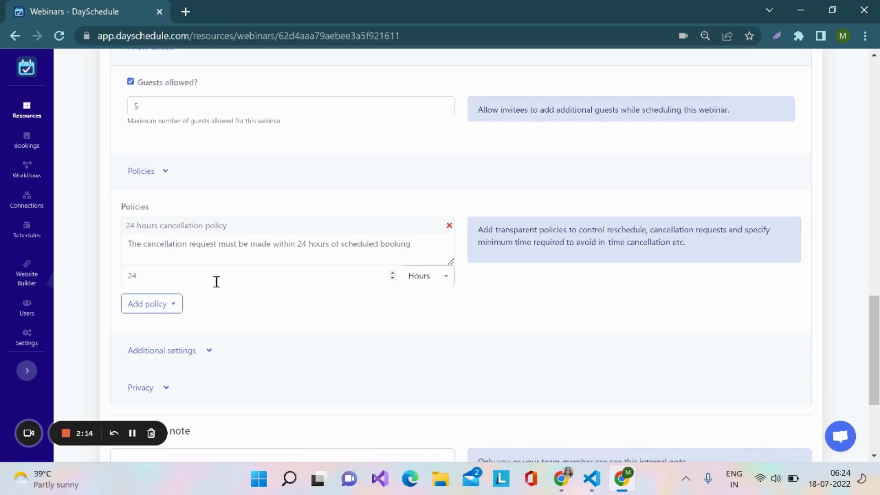
# Review the policy types that can be added to the webinar, then close the list
pyautogui.scroll(-1, 233, 320)
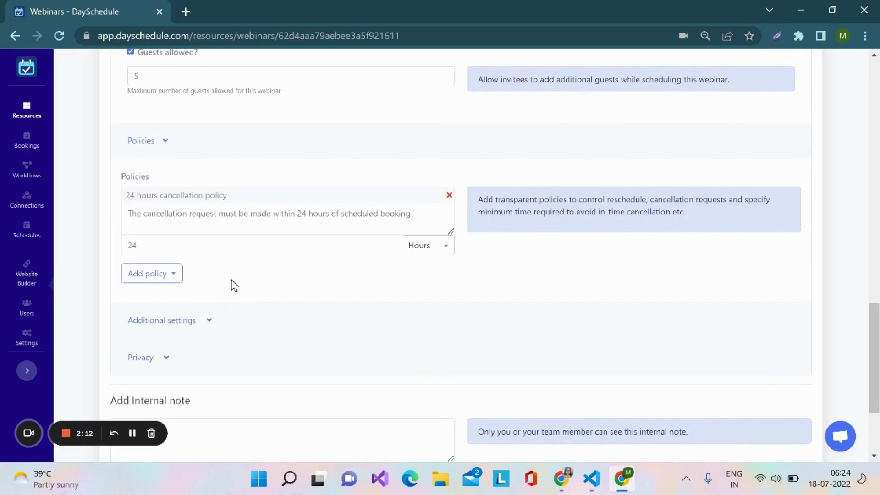
pyautogui.scroll(-1, 234, 285)
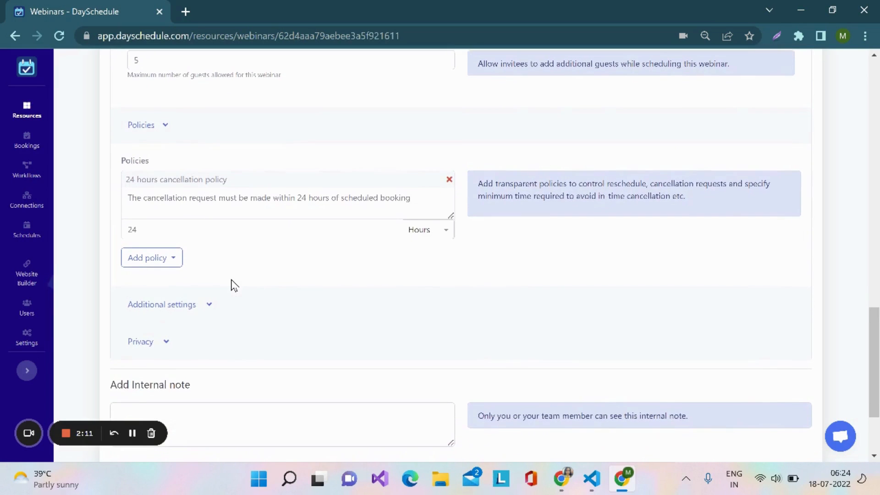
pyautogui.click(176, 264)
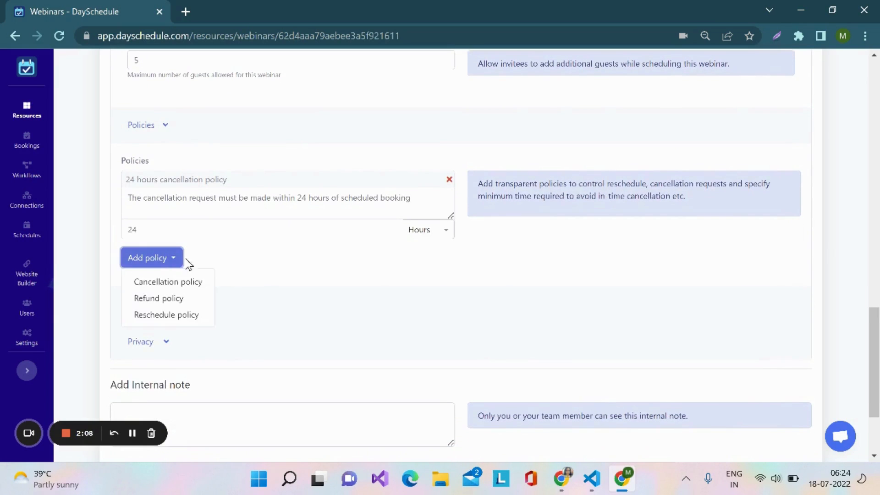
pyautogui.scroll(-1, 247, 275)
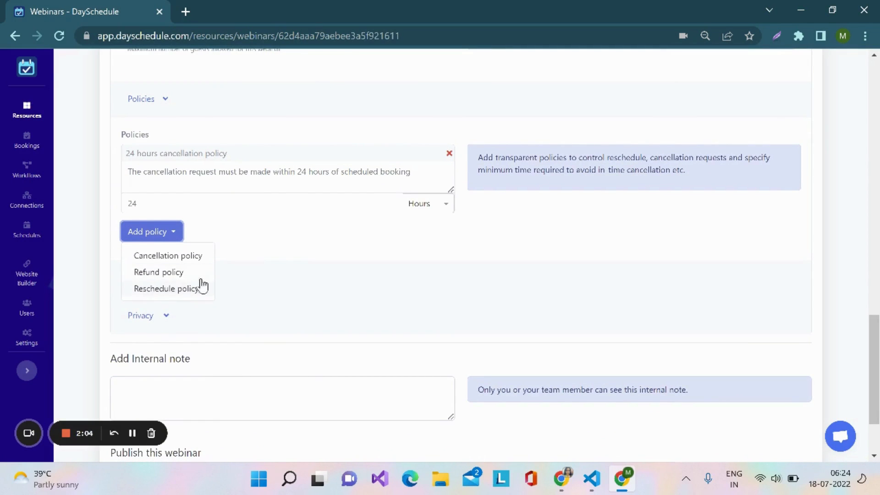
pyautogui.scroll(-1, 308, 238)
pyautogui.click(308, 239)
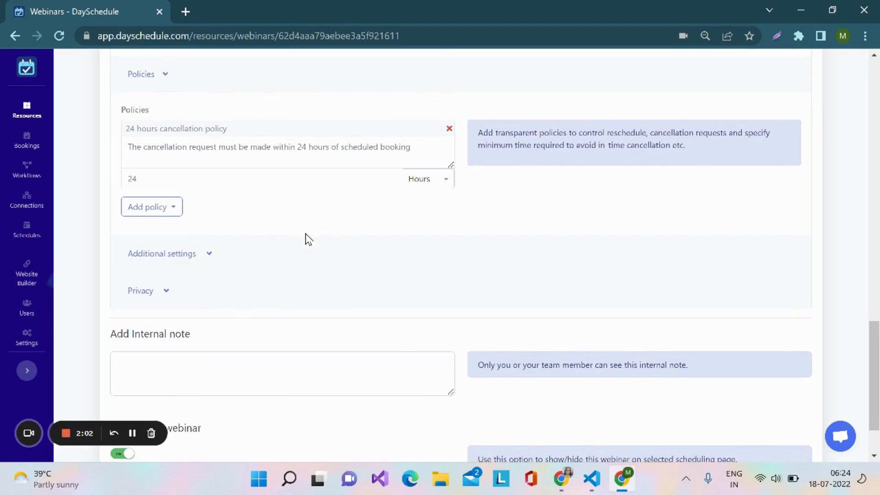
# In the webinar's additional settings, set the date format to D-M-YYYY and the time format to h:mm a
pyautogui.scroll(-1, 307, 238)
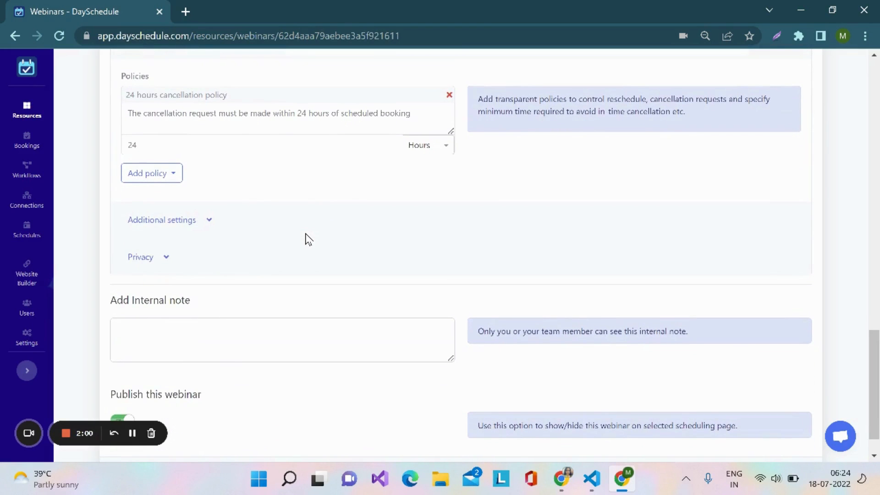
pyautogui.scroll(-1, 306, 240)
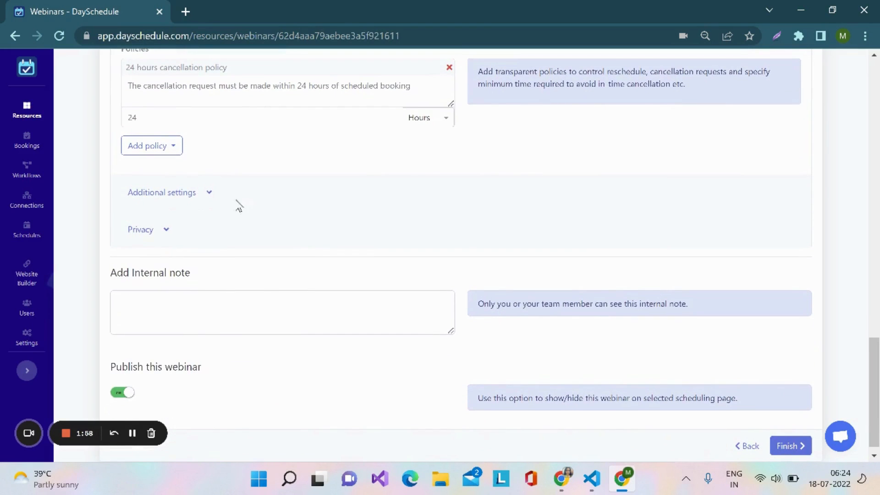
pyautogui.click(209, 192)
pyautogui.scroll(-1, 318, 198)
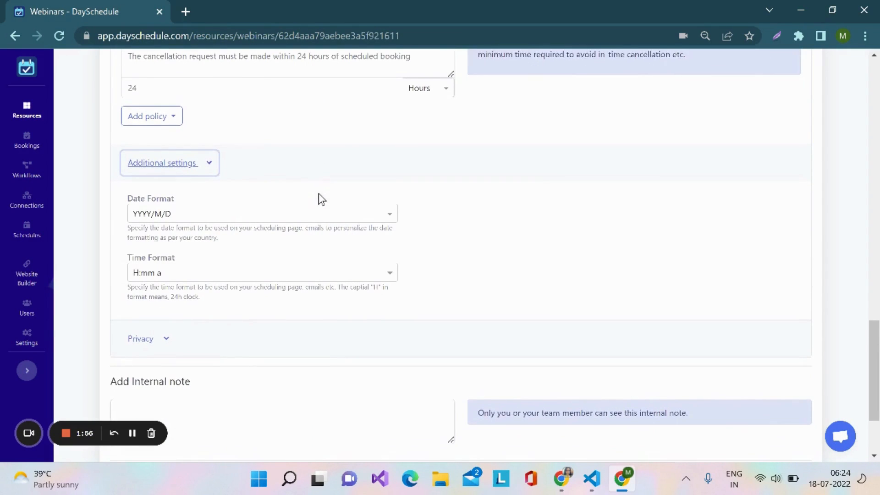
pyautogui.click(330, 210)
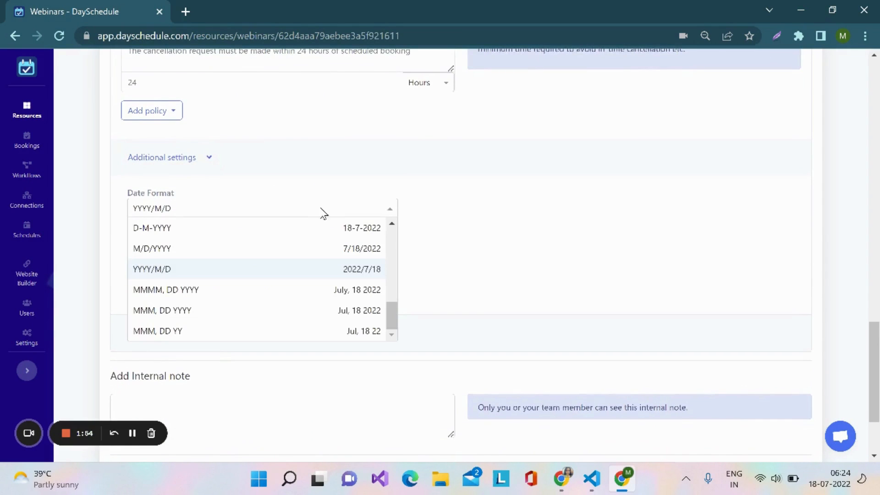
pyautogui.click(280, 237)
pyautogui.scroll(-1, 435, 240)
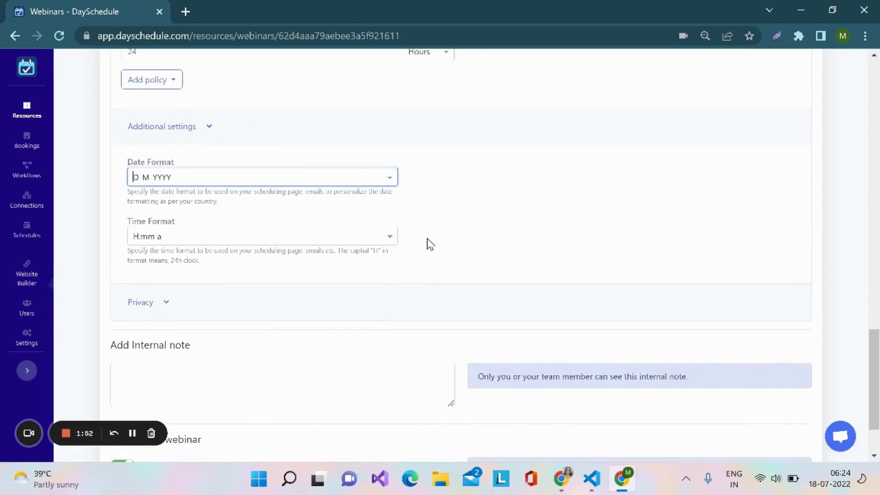
pyautogui.click(391, 243)
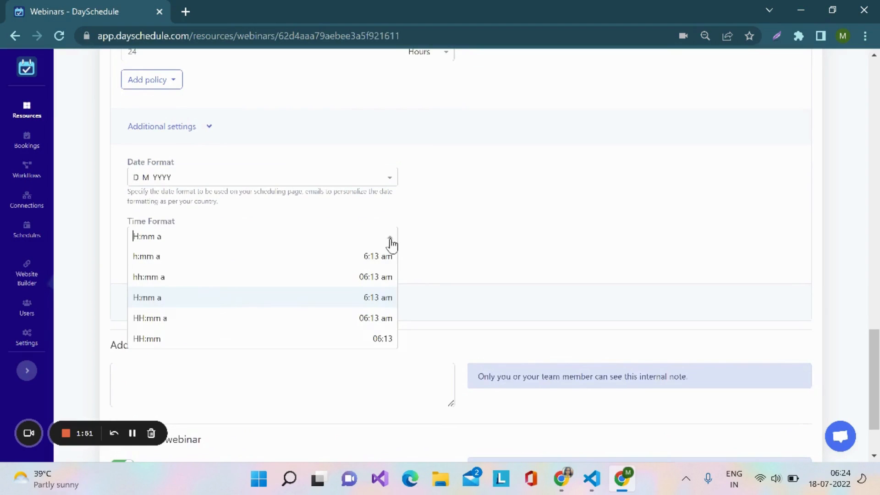
pyautogui.click(276, 262)
# Finish the webinar setup and open the webinar's public registration page from its share link
pyautogui.scroll(-3, 456, 243)
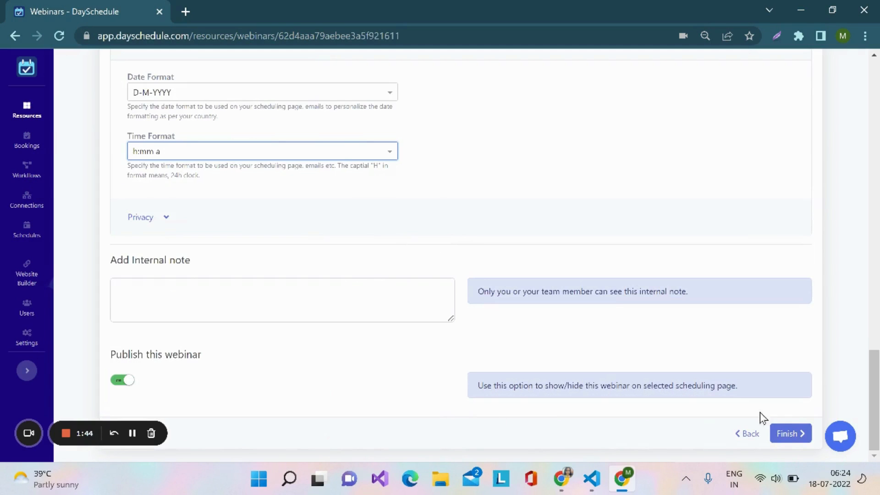
pyautogui.click(794, 435)
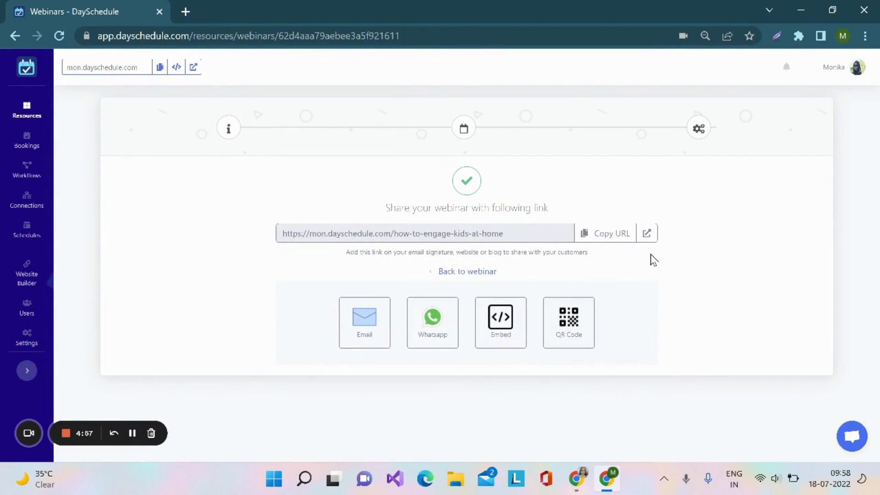
pyautogui.click(648, 238)
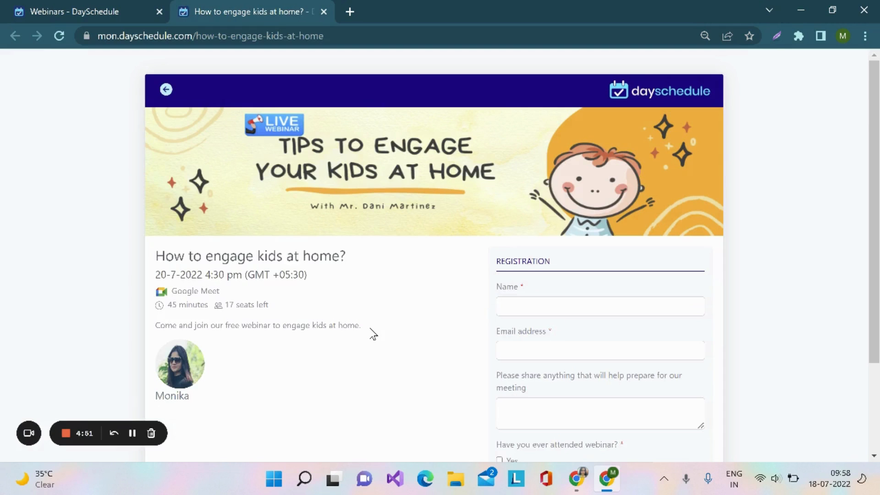
# Review the public webinar page, checking the banner, event details, host and registration form with its questions and guest option
pyautogui.scroll(-2, 373, 333)
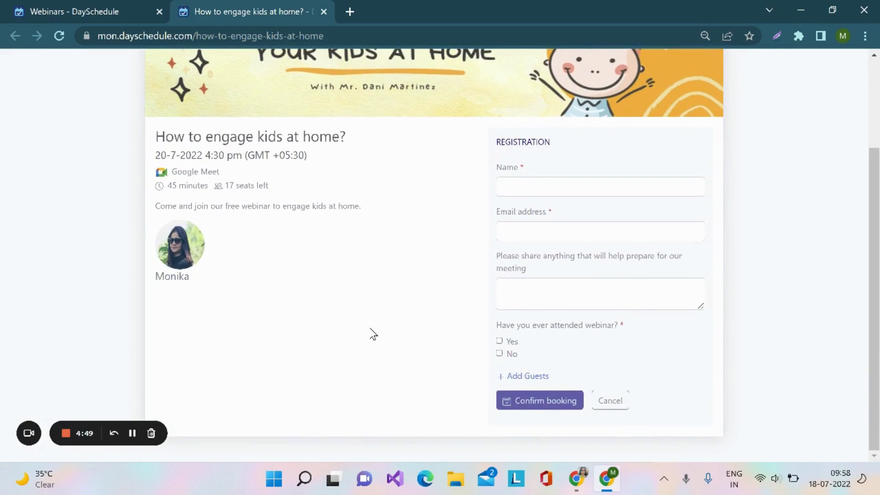
pyautogui.scroll(3, 374, 333)
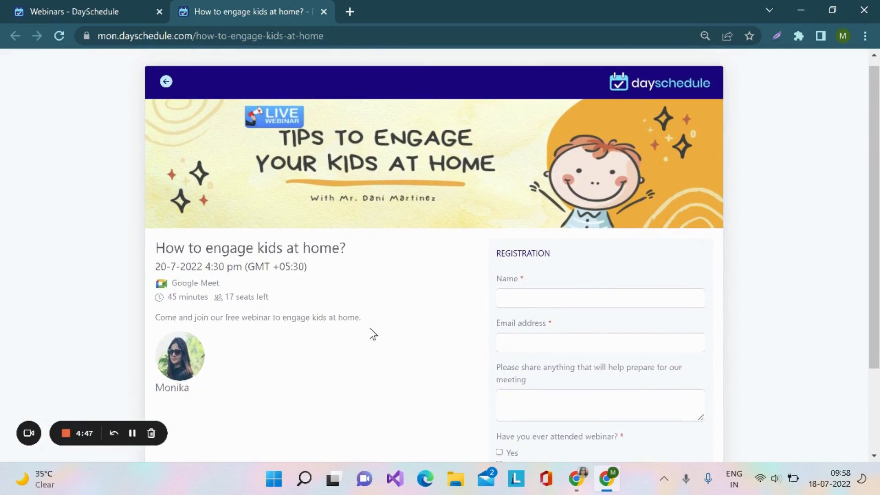
pyautogui.scroll(-1, 479, 320)
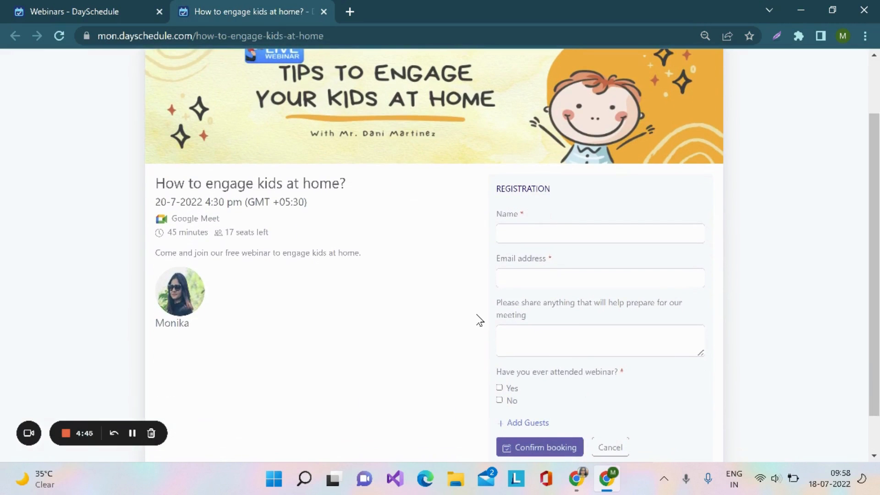
pyautogui.scroll(-1, 666, 340)
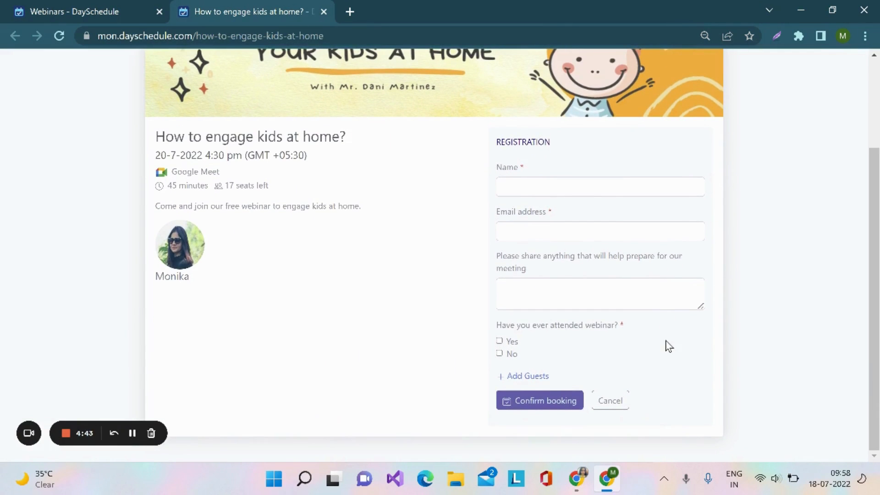
pyautogui.scroll(1, 468, 414)
pyautogui.scroll(1, 467, 414)
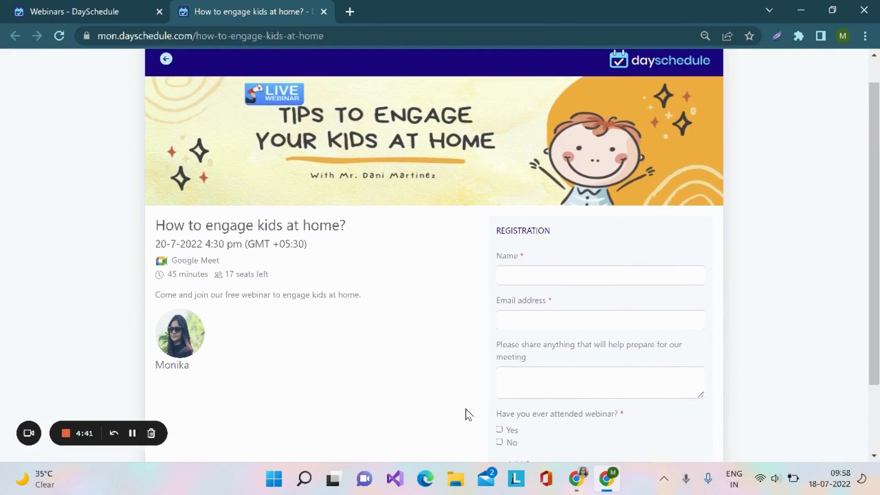